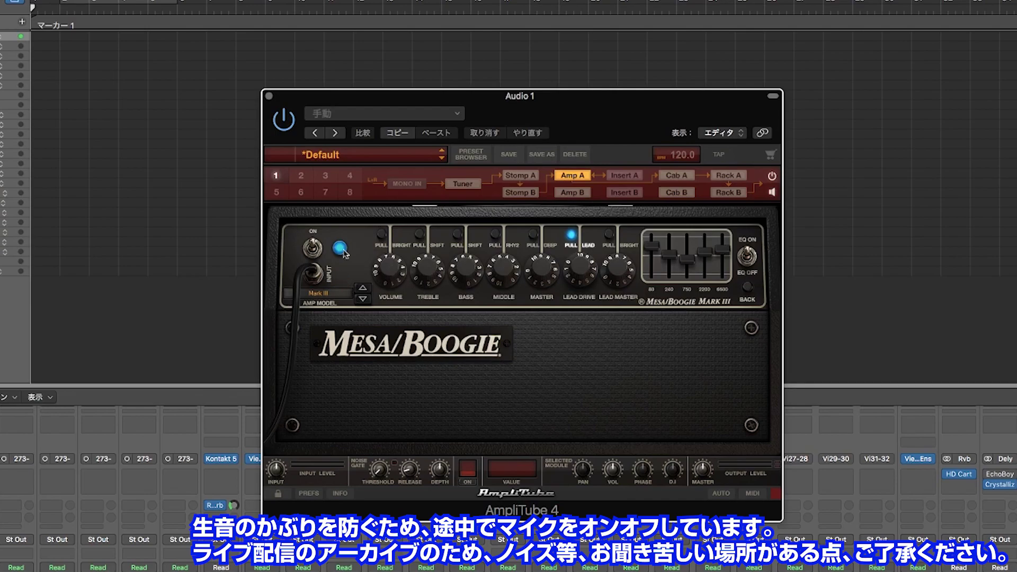
# Step: Turn the reverb on the Mark III's rear panel down to 0.0 and return to the amp's front
pyautogui.click(747, 287)
pyautogui.moveTo(571, 276); pyautogui.dragTo(562, 333)
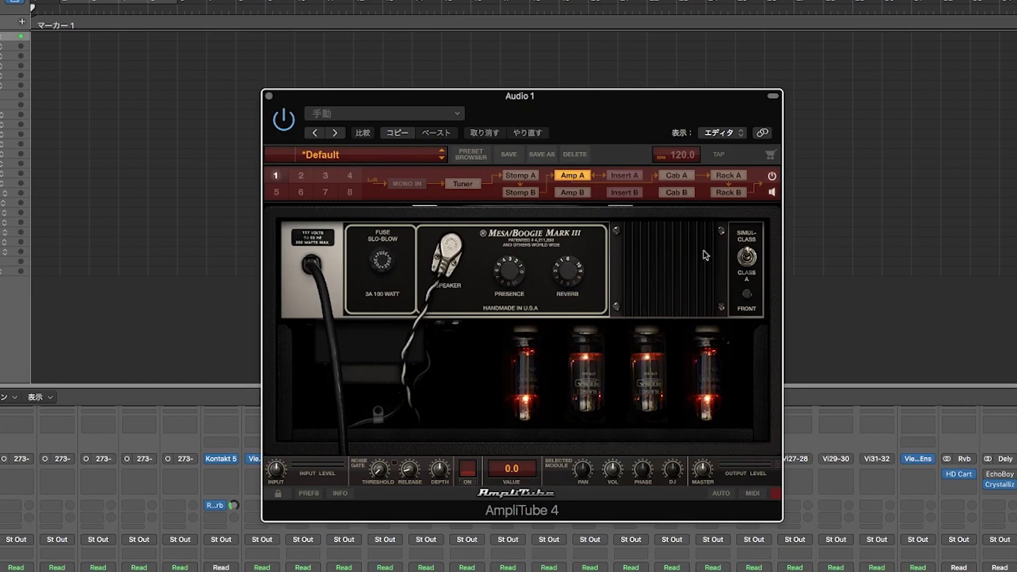
pyautogui.click(747, 292)
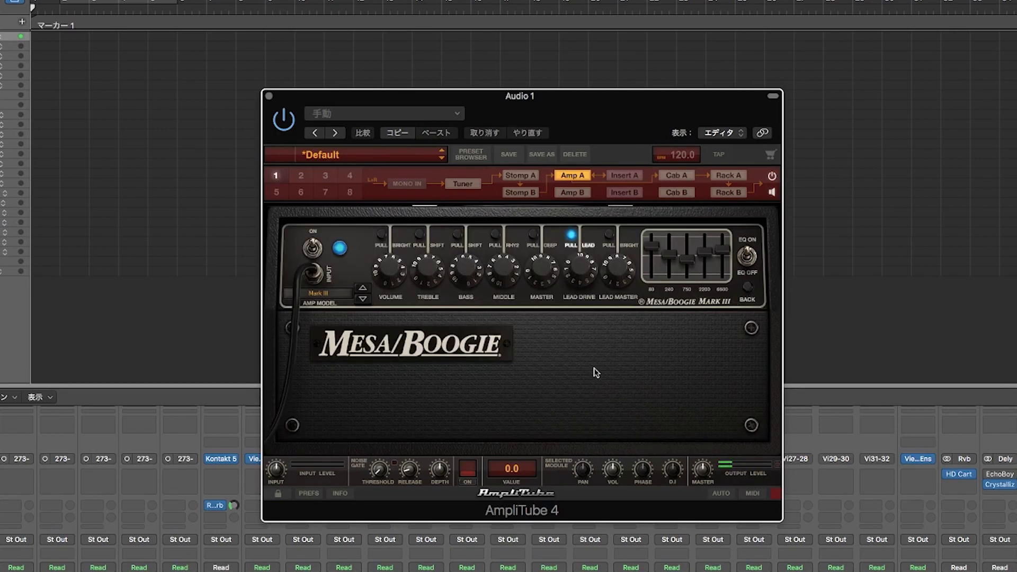
pyautogui.click(516, 349)
# Step: Adjust the Mark III's lead drive and volume, and enable the Bright switch on Lead Master and the Deep switch on Master
pyautogui.moveTo(592, 271); pyautogui.dragTo(545, 287)
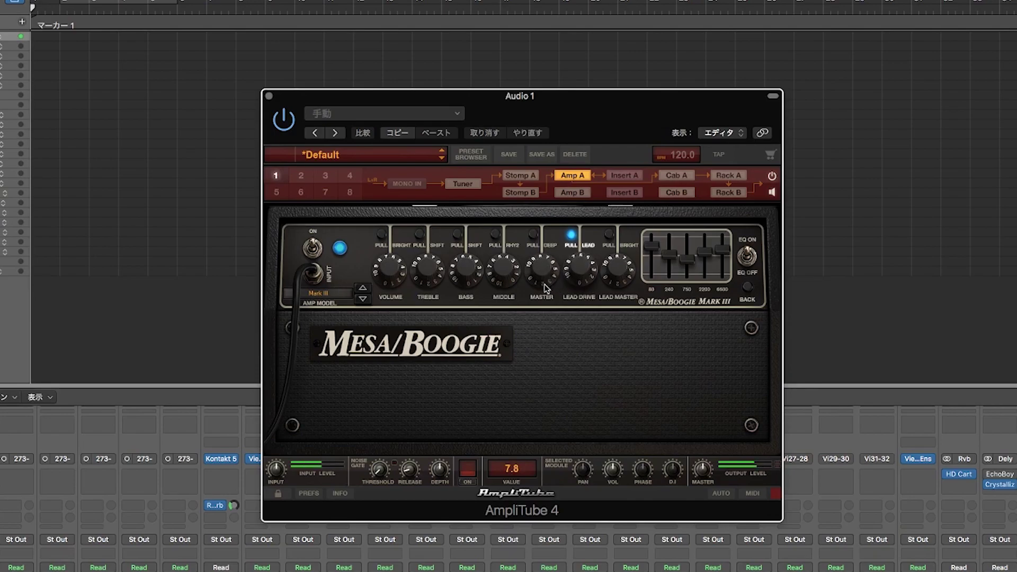
pyautogui.moveTo(390, 289); pyautogui.dragTo(385, 285)
pyautogui.click(571, 235)
pyautogui.click(609, 238)
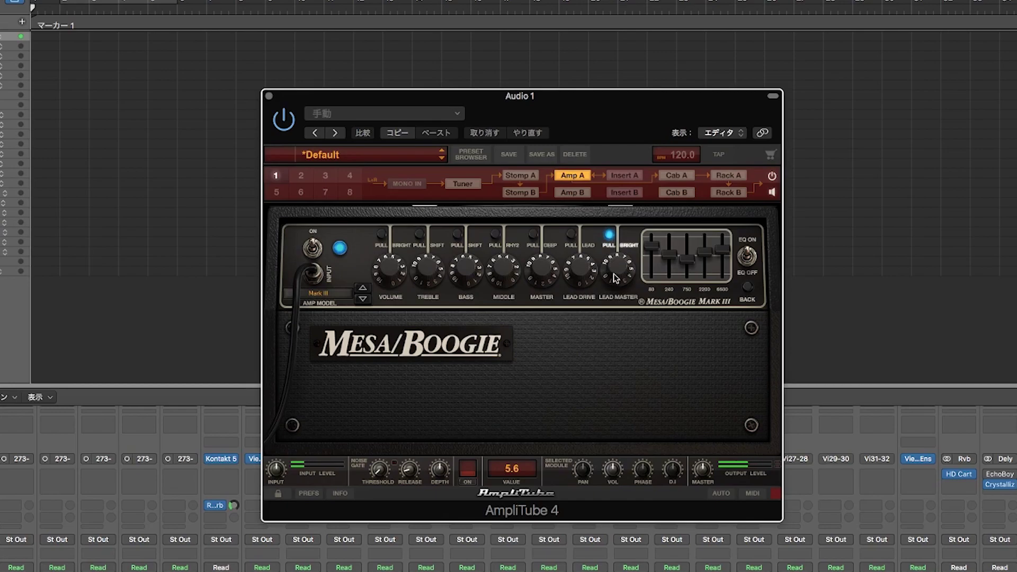
pyautogui.click(571, 236)
pyautogui.moveTo(579, 271); pyautogui.dragTo(531, 272)
pyautogui.click(535, 239)
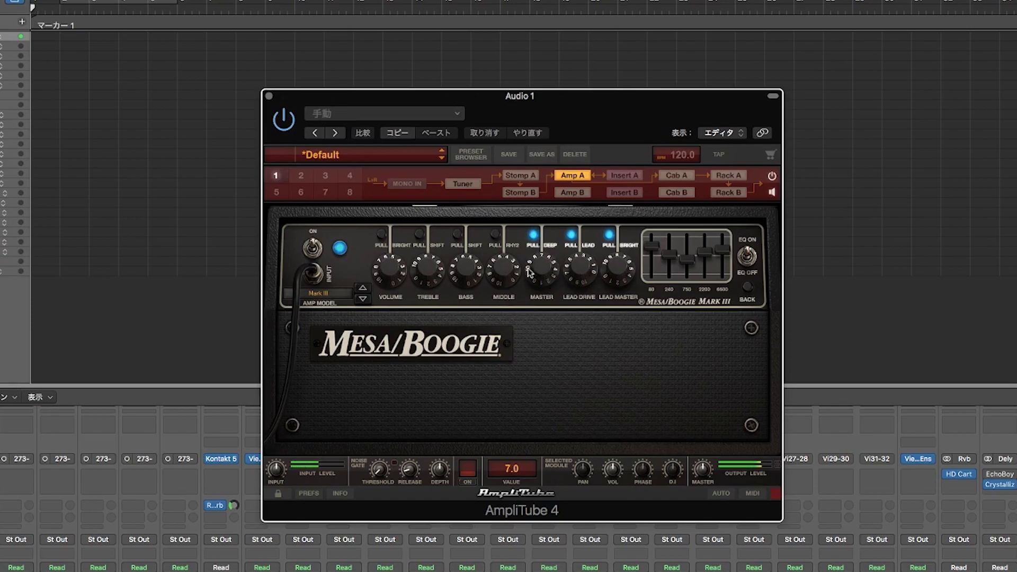
# Step: Enable the Shift switch on the Mark III's bass control and adjust the bass level
pyautogui.click(456, 238)
pyautogui.moveTo(466, 270); pyautogui.dragTo(466, 286)
pyautogui.moveTo(476, 266); pyautogui.dragTo(475, 261)
# Step: Compare the sound with the Lead switch off and back on, and set the lead drive to 6.2
pyautogui.moveTo(572, 265); pyautogui.dragTo(578, 278)
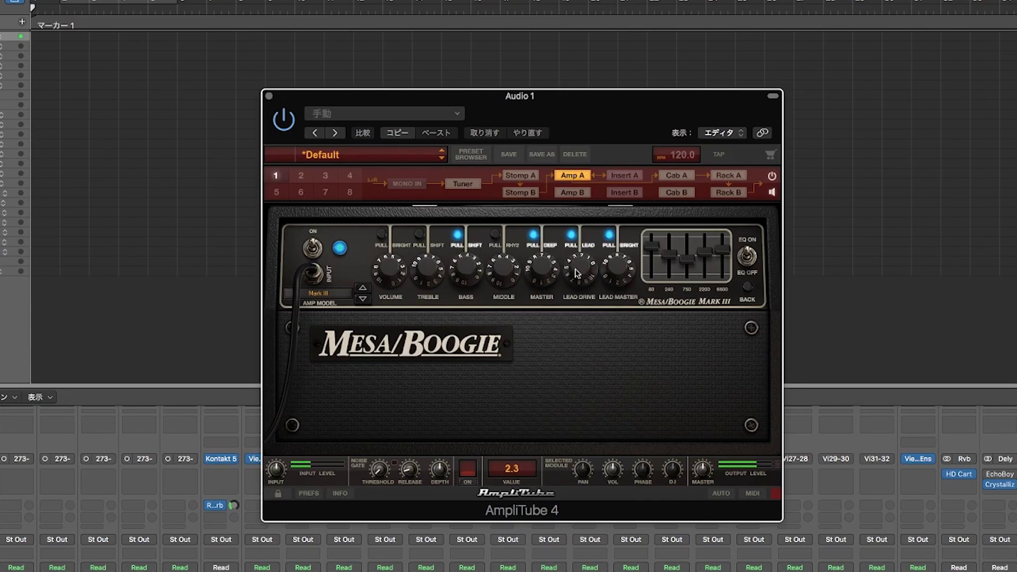
pyautogui.click(571, 245)
pyautogui.moveTo(583, 274); pyautogui.dragTo(583, 260)
pyautogui.click(572, 236)
pyautogui.moveTo(577, 273); pyautogui.dragTo(572, 247)
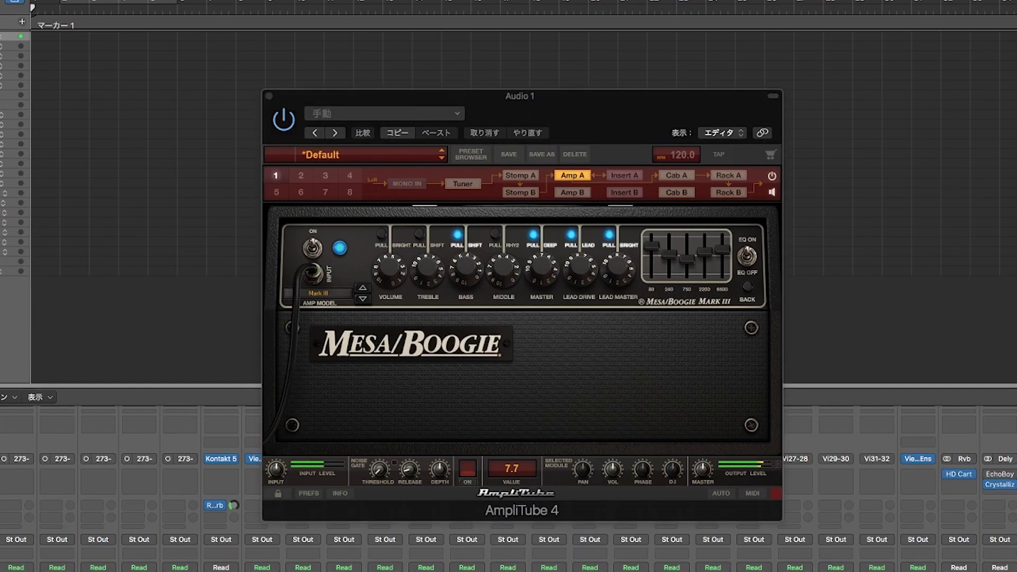
pyautogui.moveTo(580, 270); pyautogui.dragTo(580, 287)
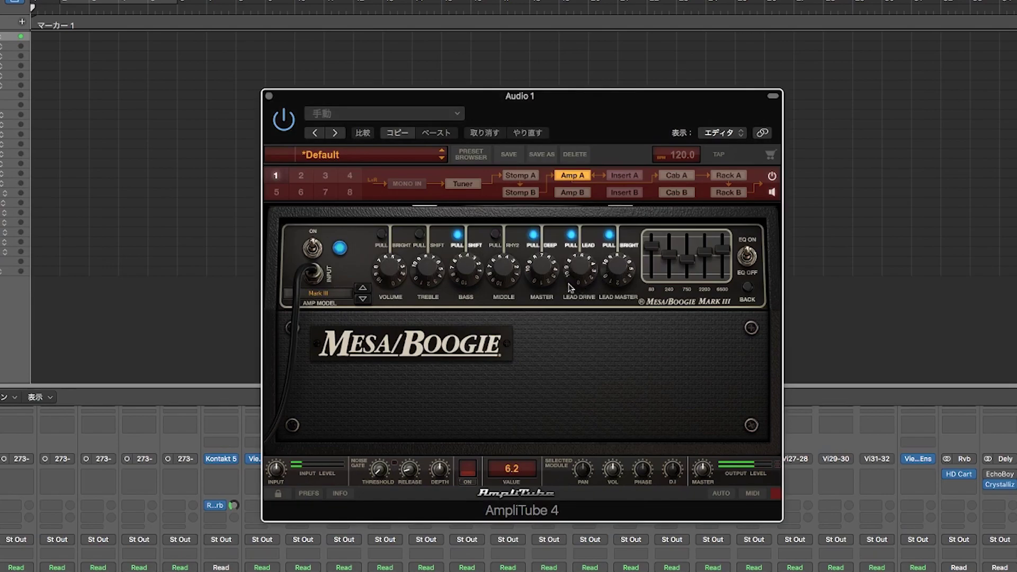
# Step: Try the pull switch on the middle control while adjusting the middle, and disable the bass Shift switch
pyautogui.click(496, 238)
pyautogui.moveTo(502, 262)
pyautogui.mouseDown()
pyautogui.moveTo(503, 282)
pyautogui.moveTo(502, 268)
pyautogui.mouseUp()
pyautogui.click(497, 231)
pyautogui.click(456, 238)
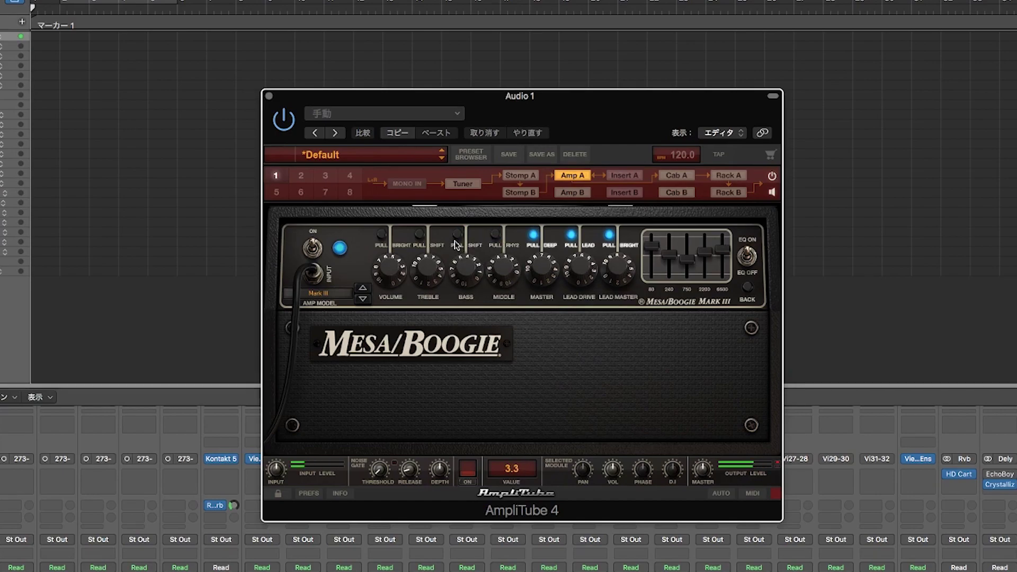
# Step: Try the treble Shift switch while adjusting the treble, and disable the Bright switch on Lead Master
pyautogui.click(420, 238)
pyautogui.moveTo(427, 272); pyautogui.dragTo(425, 279)
pyautogui.click(419, 234)
pyautogui.click(602, 238)
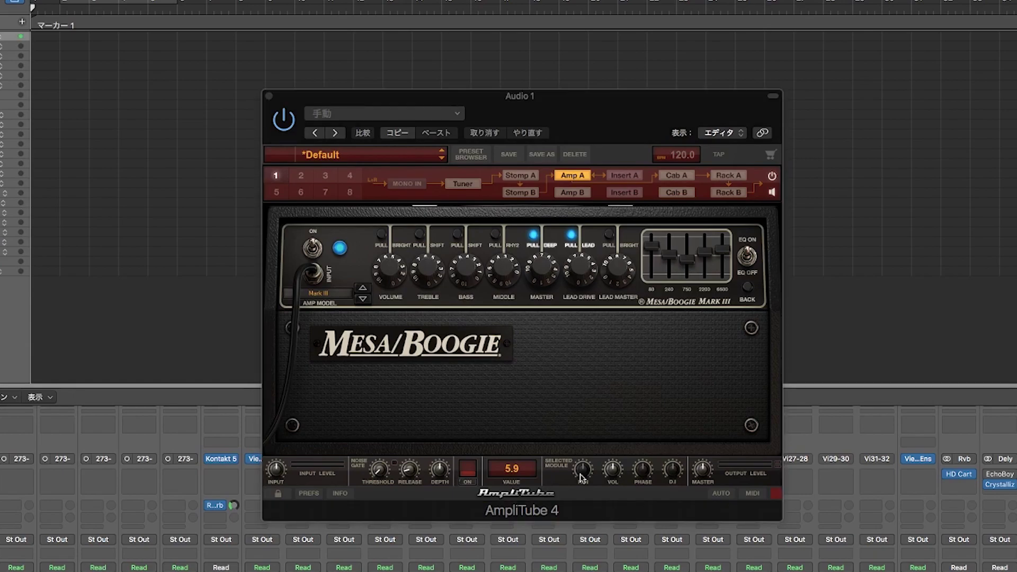
pyautogui.click(562, 394)
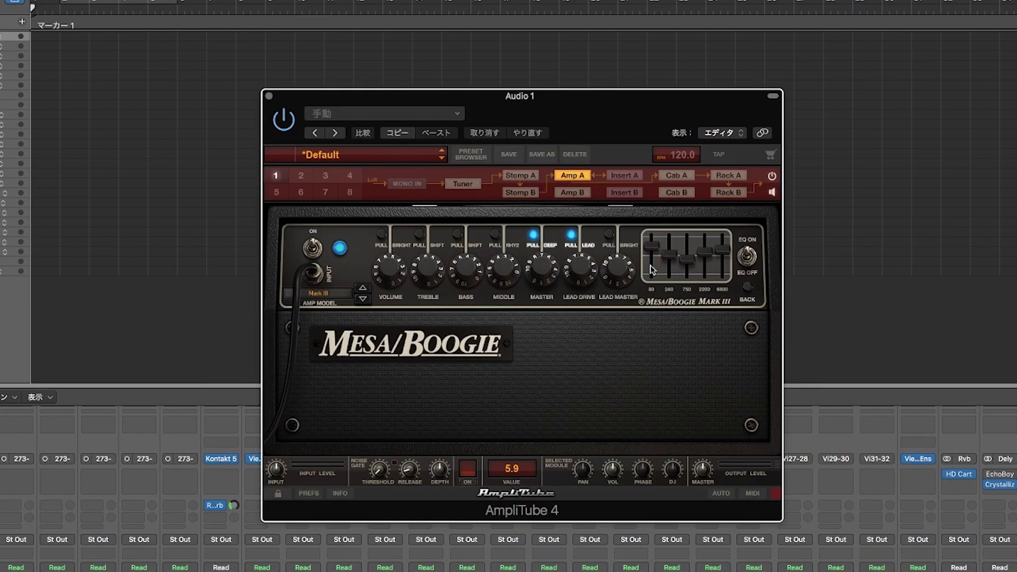
# Step: Adjust the Mark III's graphic EQ sliders from 80 to 6600 and set the lead drive to 6.8
pyautogui.moveTo(686, 268); pyautogui.dragTo(684, 274)
pyautogui.click(648, 256)
pyautogui.moveTo(646, 253); pyautogui.dragTo(647, 257)
pyautogui.click(667, 262)
pyautogui.click(704, 257)
pyautogui.moveTo(705, 258); pyautogui.dragTo(727, 249)
pyautogui.click(728, 255)
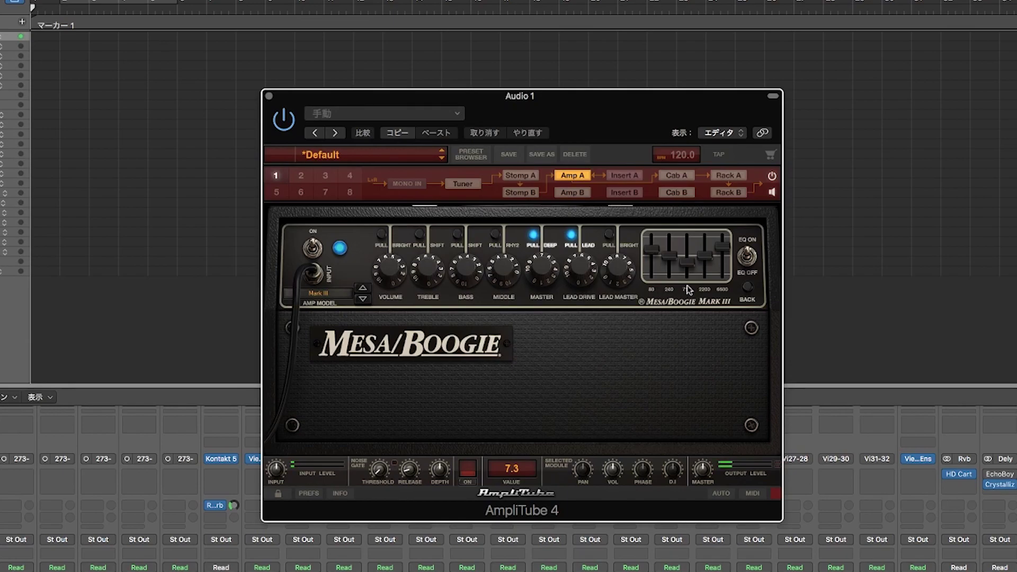
pyautogui.click(578, 272)
# Step: Change the amp model to the MESA Boogie Mark IV
pyautogui.click(332, 296)
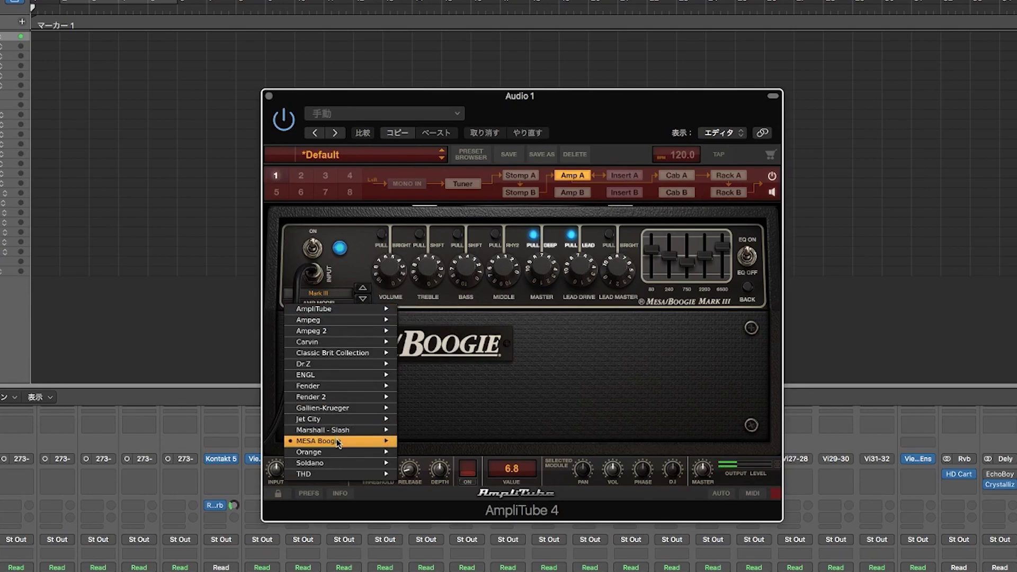
pyautogui.moveTo(339, 442)
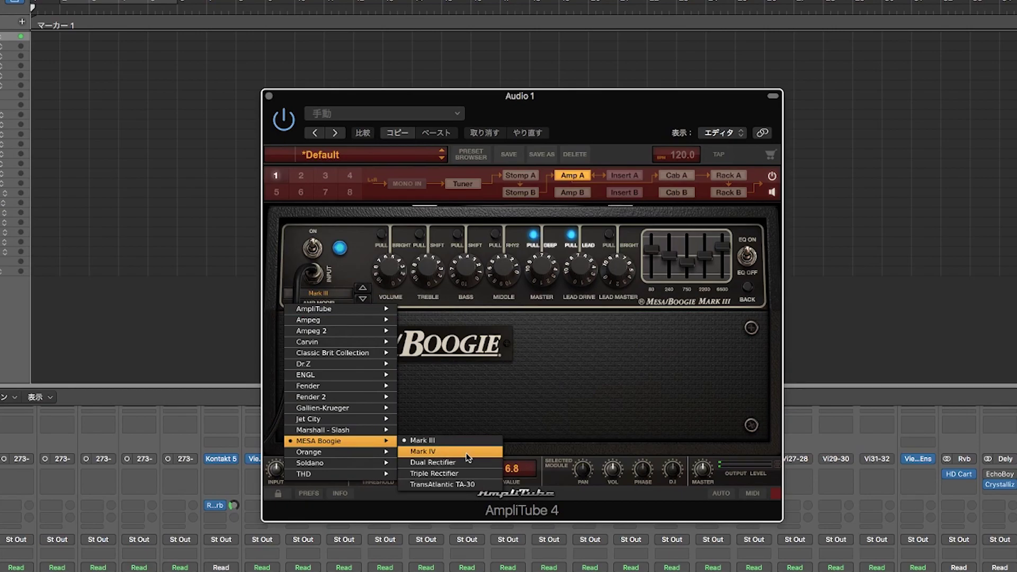
pyautogui.click(468, 457)
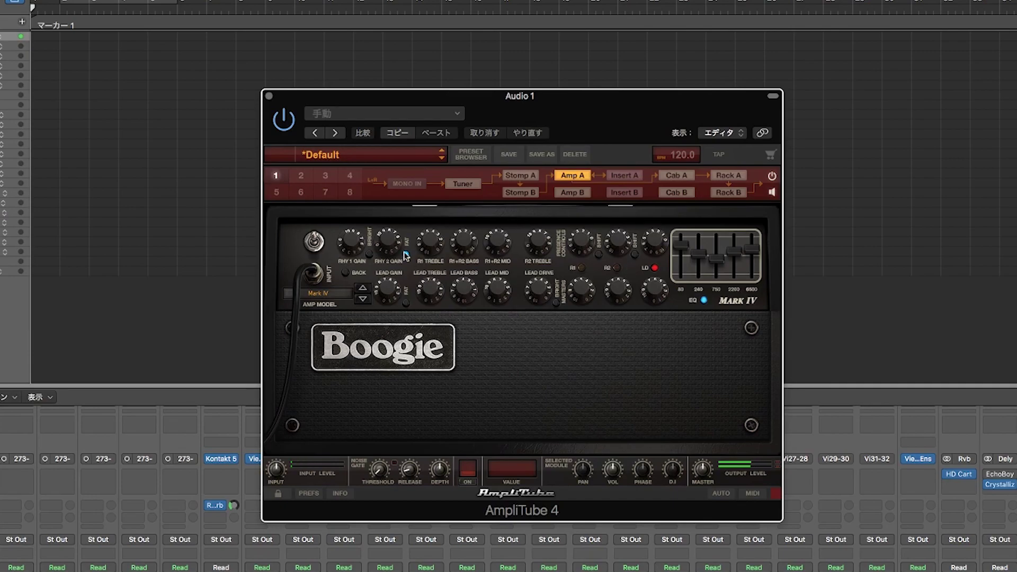
# Step: Show the Mark IV's rear panel and turn its reverb down to 0.0
pyautogui.click(345, 273)
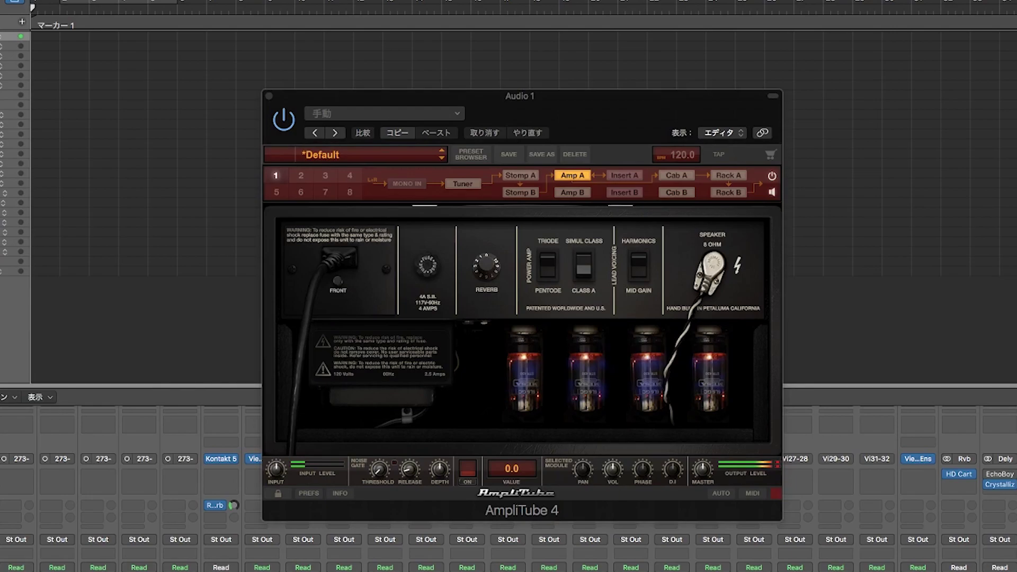
pyautogui.click(775, 297)
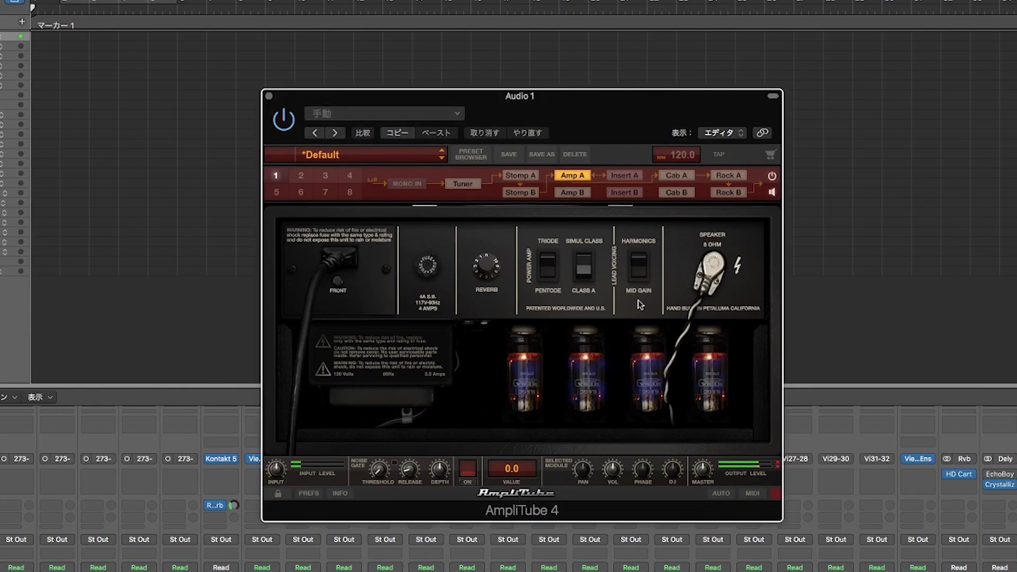
pyautogui.click(629, 270)
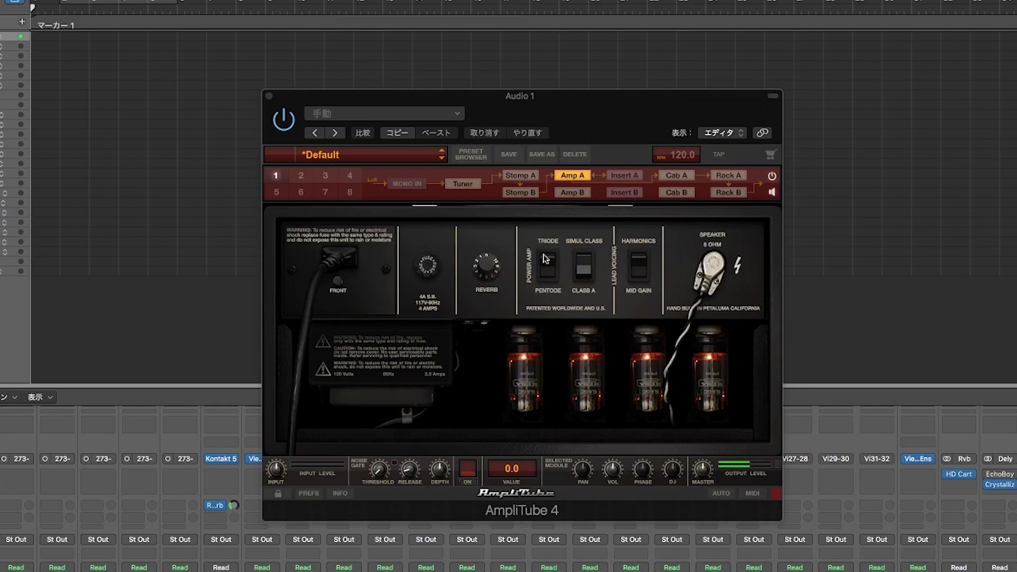
# Step: Toggle the Mark IV's power amp repeatedly between Simul Class and Class A to compare the two
pyautogui.click(585, 263)
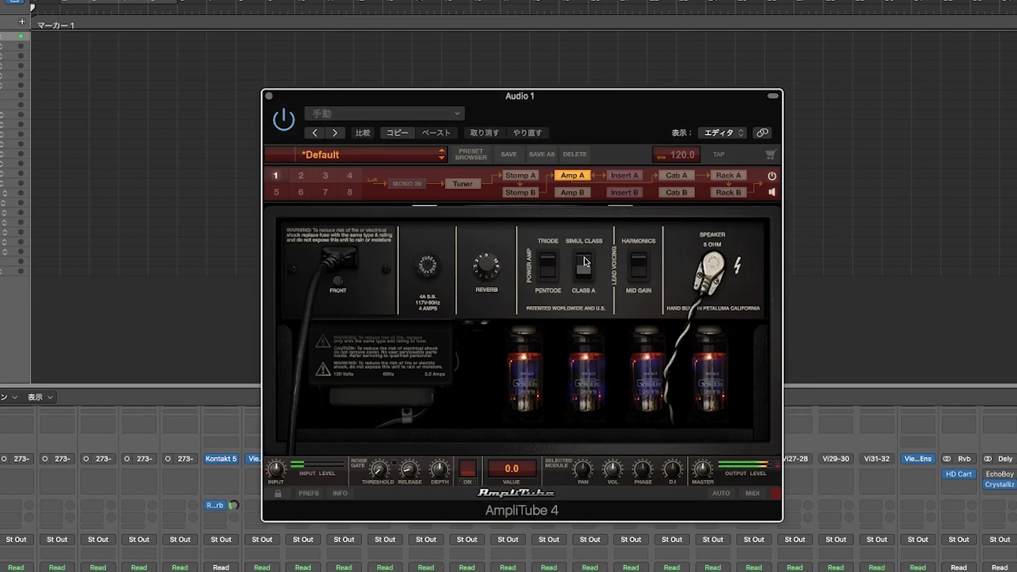
pyautogui.click(582, 272)
pyautogui.click(582, 272)
pyautogui.click(583, 273)
pyautogui.click(582, 272)
pyautogui.click(583, 272)
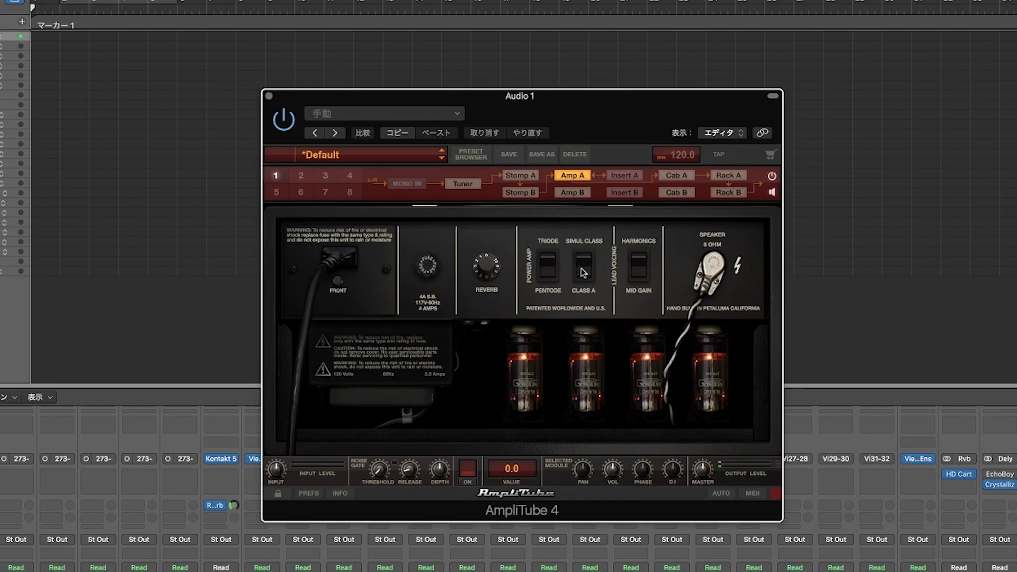
pyautogui.click(583, 272)
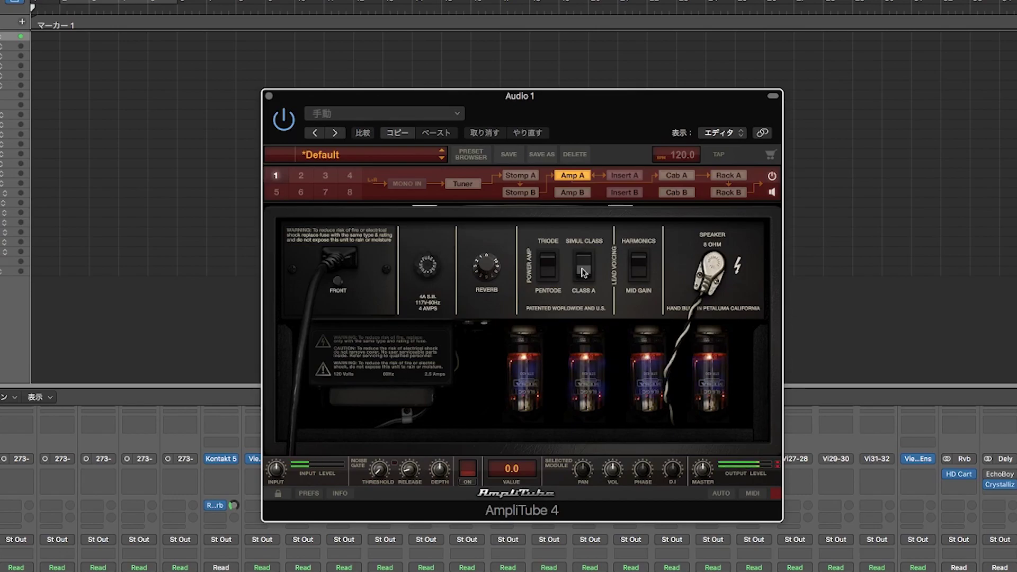
pyautogui.click(583, 273)
# Step: Toggle the power amp between Triode and Pentode, and return to the Mark IV's front panel
pyautogui.click(550, 272)
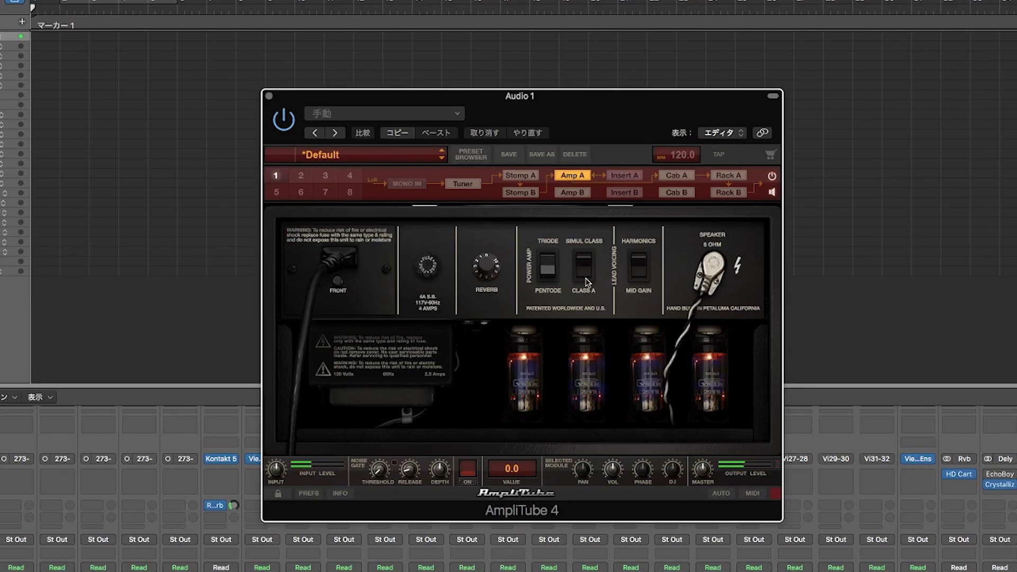
pyautogui.click(554, 275)
pyautogui.click(554, 275)
pyautogui.click(335, 285)
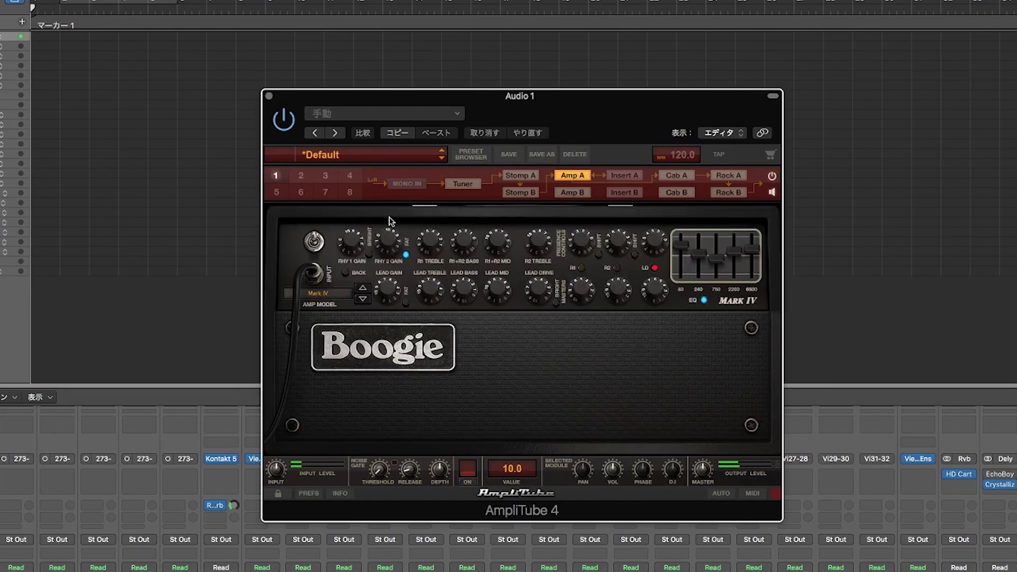
# Step: Enable the Fat switch on the Mark IV's lead gain and raise the lead gain to 9.6
pyautogui.click(407, 255)
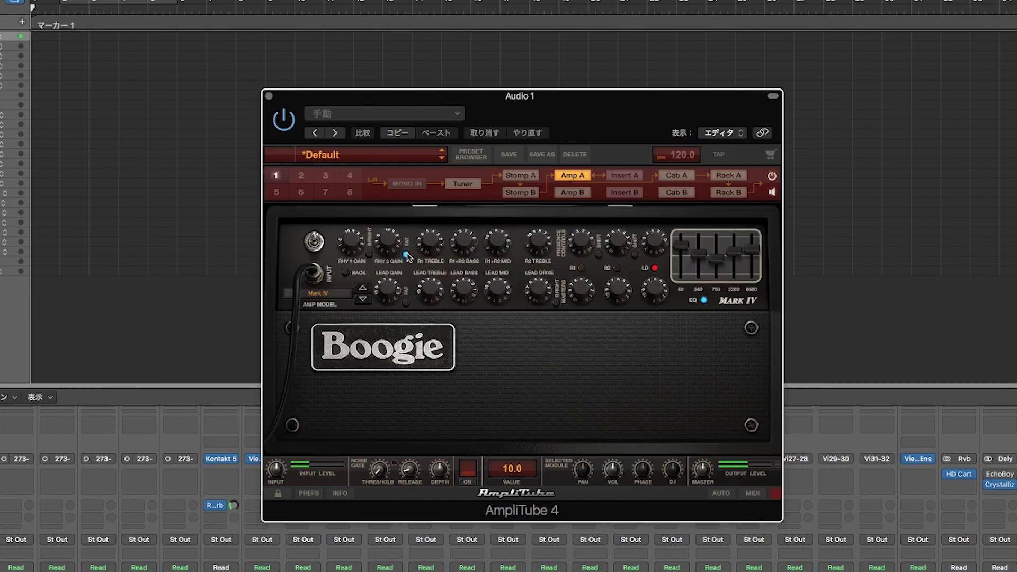
pyautogui.click(406, 302)
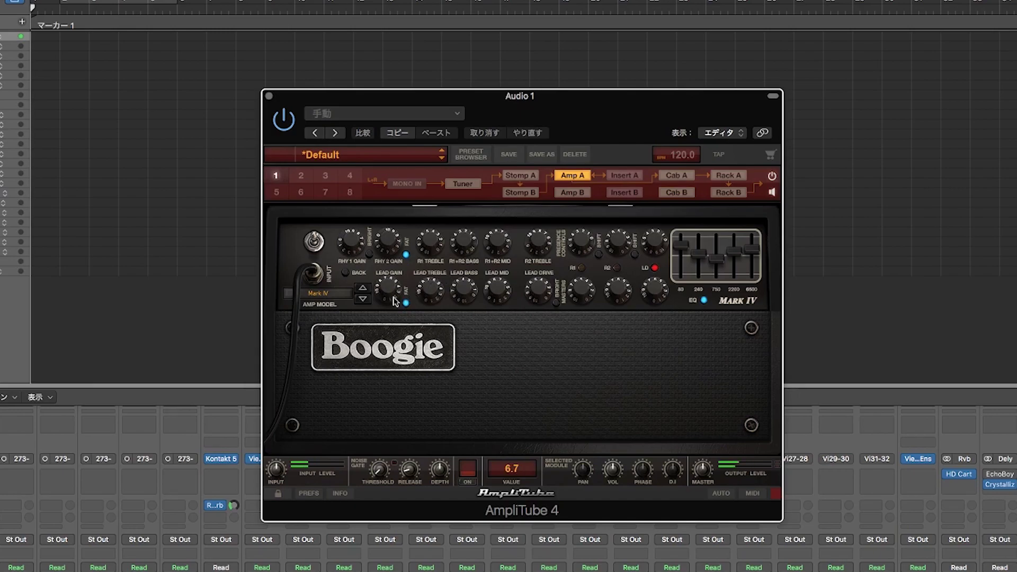
pyautogui.moveTo(393, 299); pyautogui.dragTo(389, 272)
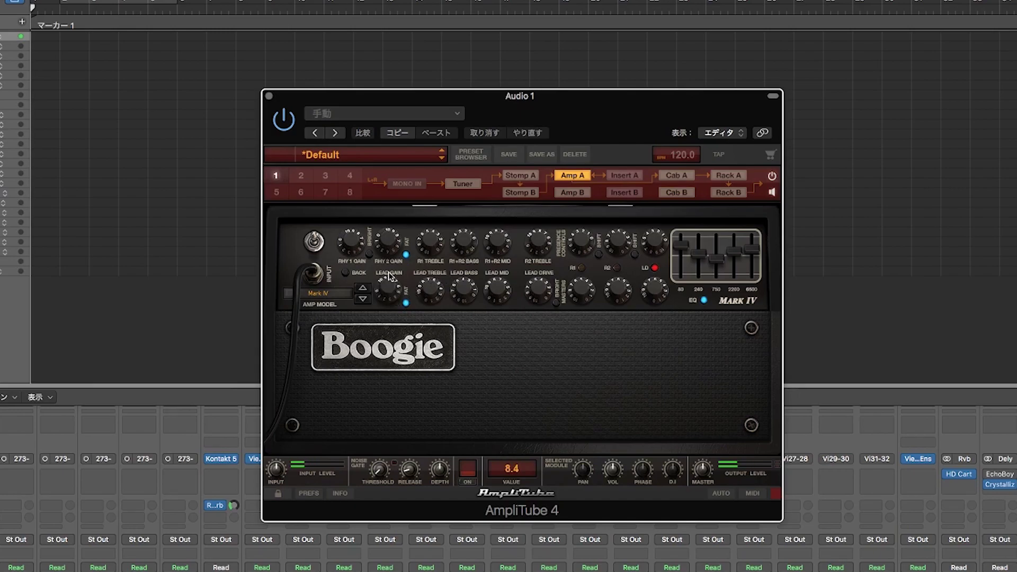
pyautogui.click(15, 308)
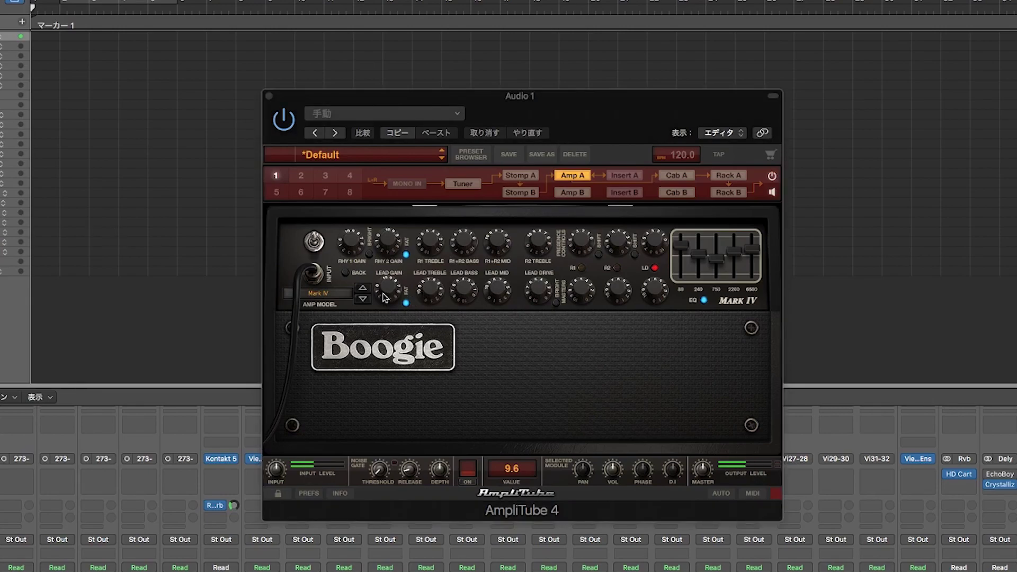
pyautogui.click(387, 292)
# Step: Lower the 750 slider of the Mark IV's graphic EQ and adjust the lead treble and lead gain
pyautogui.moveTo(713, 267); pyautogui.dragTo(714, 272)
pyautogui.moveTo(424, 302); pyautogui.dragTo(466, 295)
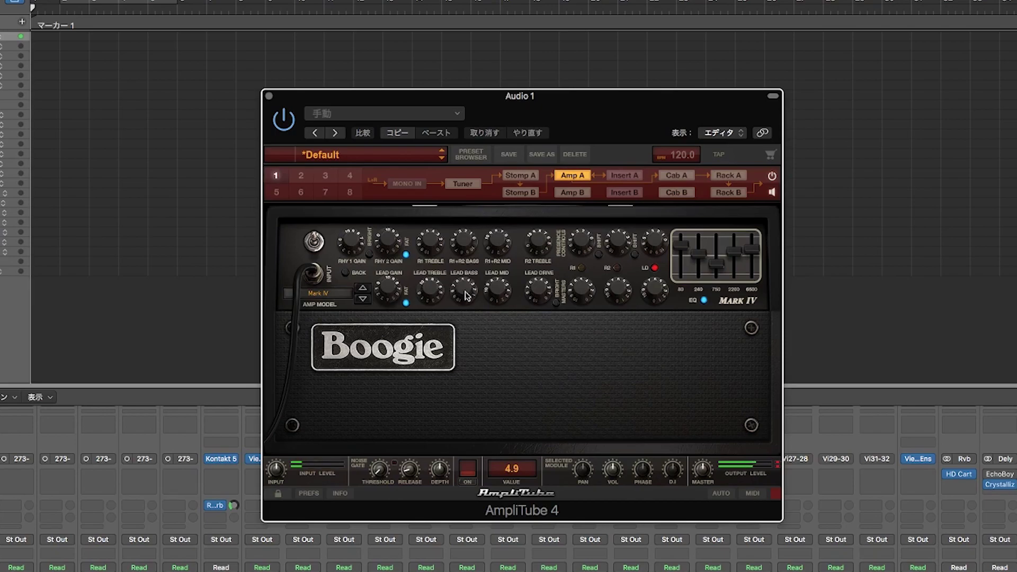
pyautogui.moveTo(384, 295); pyautogui.dragTo(406, 304)
# Step: Adjust the Mark IV's lead presence and the lead and rhythm 2 master levels
pyautogui.click(651, 291)
pyautogui.click(649, 248)
pyautogui.click(652, 268)
pyautogui.moveTo(651, 268); pyautogui.dragTo(648, 291)
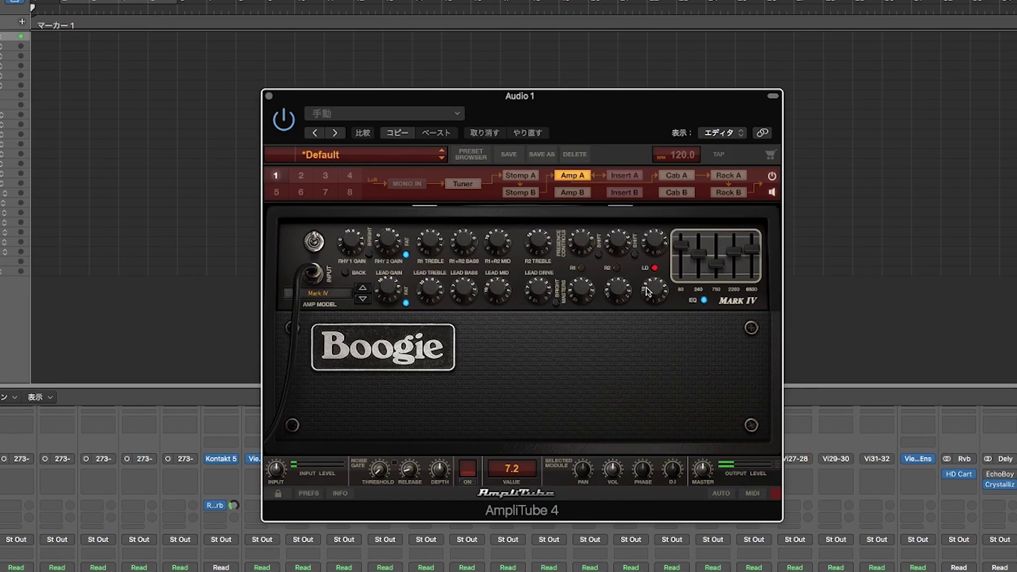
pyautogui.moveTo(625, 294); pyautogui.dragTo(626, 290)
pyautogui.click(197, 301)
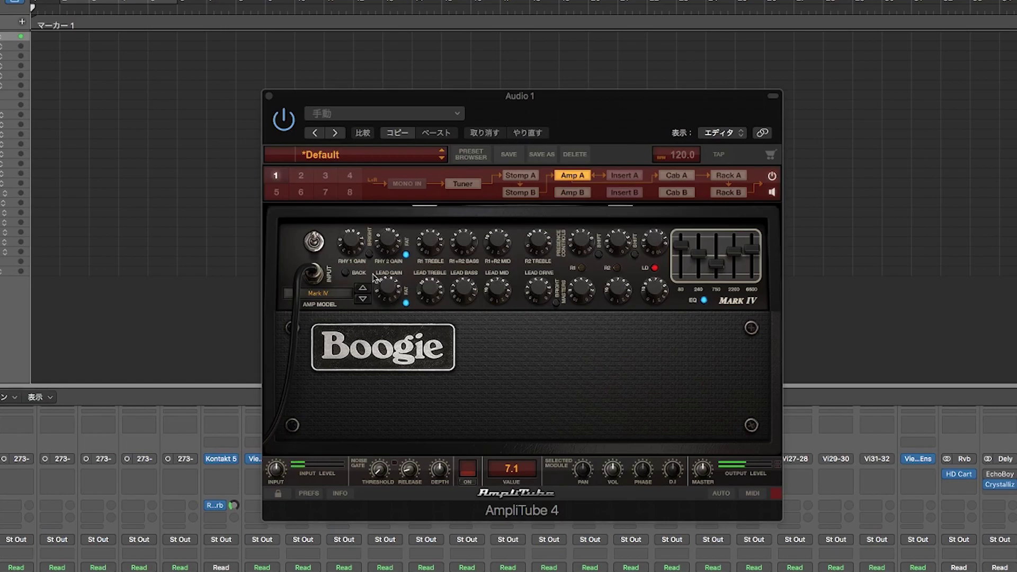
# Step: Turn off the Fat switches for both the rhythm 2 gain and the lead gain
pyautogui.click(405, 253)
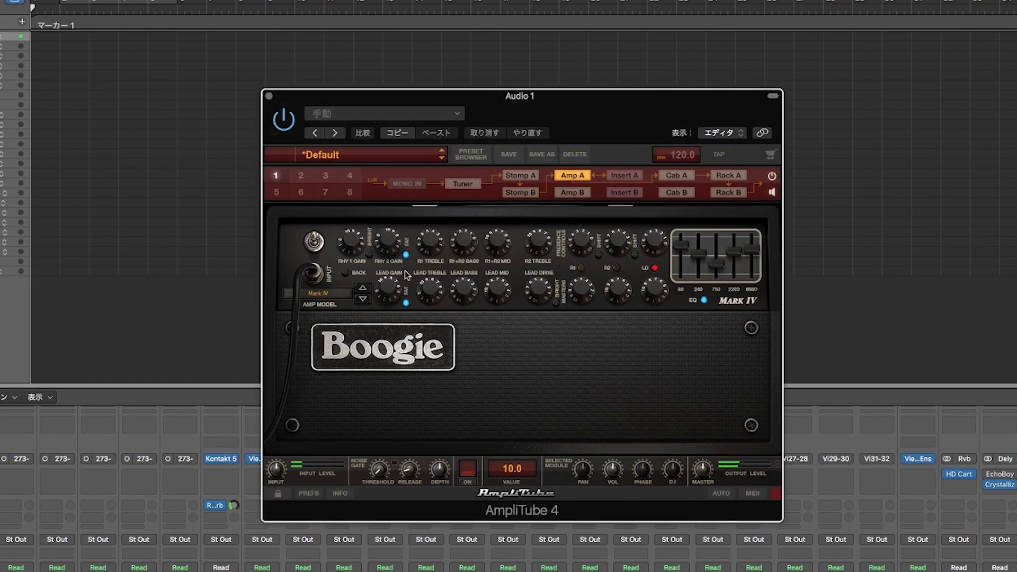
pyautogui.click(405, 304)
pyautogui.click(406, 254)
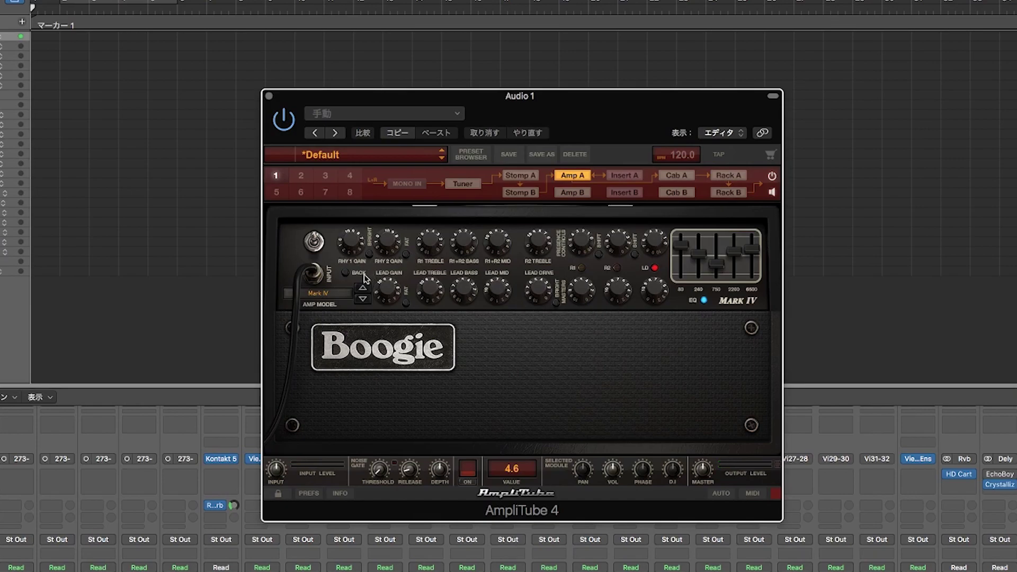
# Step: Change the amp model to the Dual Rectifier and set channel 3's gain to 7.5
pyautogui.click(363, 301)
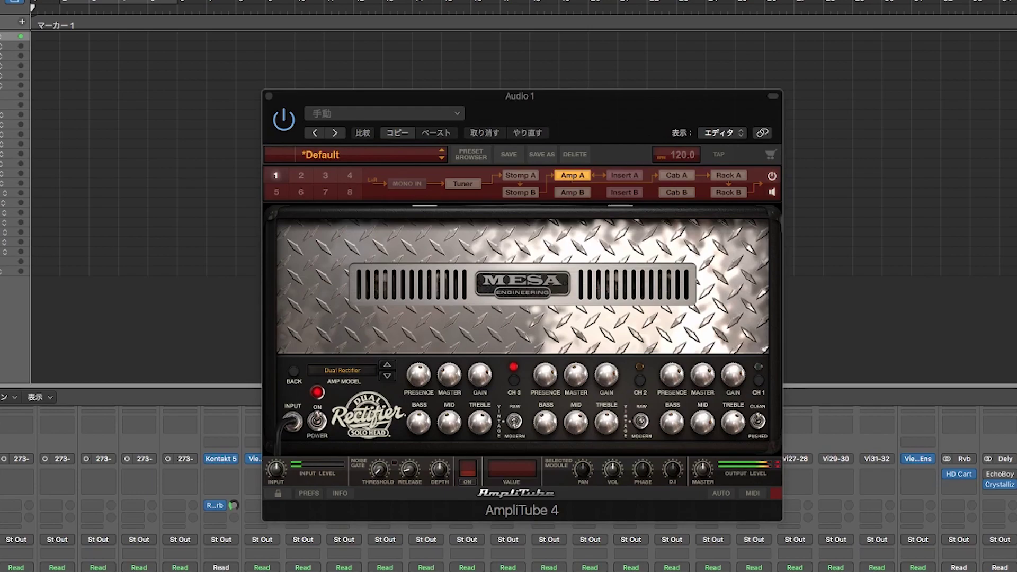
pyautogui.moveTo(480, 398); pyautogui.dragTo(478, 376)
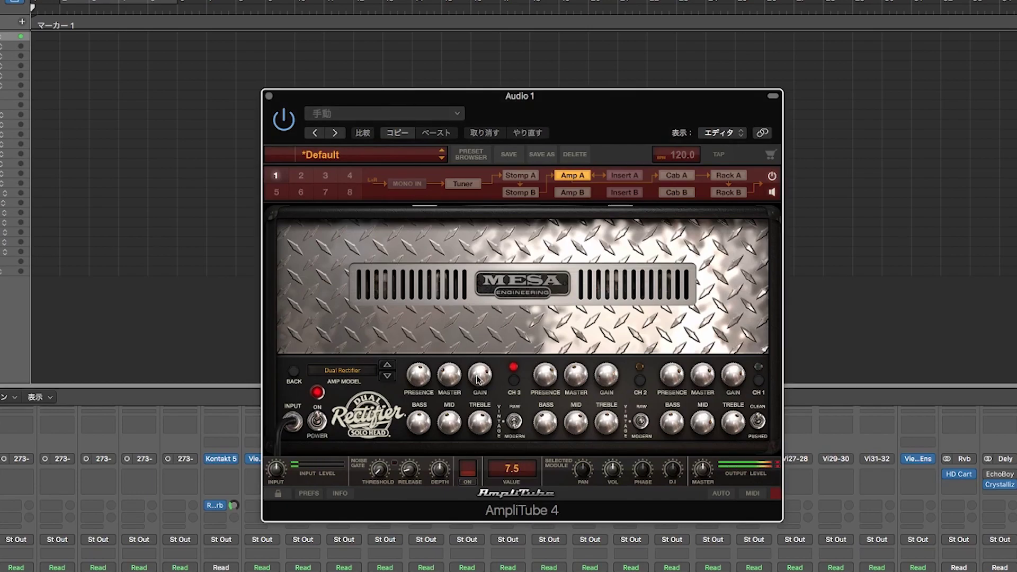
# Step: Cycle channel 3 of the Dual Rectifier through its Raw, Vintage and Modern modes, and adjust its mid and presence
pyautogui.click(512, 427)
pyautogui.click(512, 423)
pyautogui.click(513, 424)
pyautogui.click(512, 424)
pyautogui.moveTo(459, 421); pyautogui.dragTo(454, 407)
pyautogui.moveTo(417, 379); pyautogui.dragTo(413, 412)
# Step: Activate channel 2 of the Dual Rectifier and adjust its gain while changing its voicing mode
pyautogui.click(639, 380)
pyautogui.moveTo(602, 380); pyautogui.dragTo(596, 340)
pyautogui.click(641, 421)
pyautogui.moveTo(607, 379); pyautogui.dragTo(607, 366)
pyautogui.click(640, 429)
pyautogui.moveTo(604, 403); pyautogui.dragTo(604, 409)
# Step: Switch the Dual Rectifier to channel 1
pyautogui.click(758, 377)
pyautogui.click(161, 393)
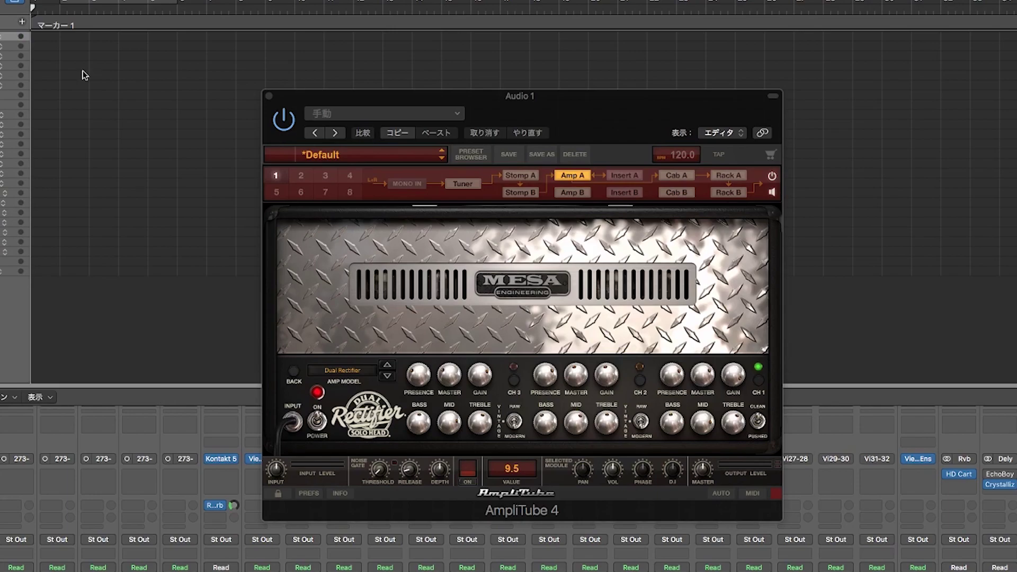
# Step: Activate channel 2 of the Dual Rectifier and turn the amp around to its back panel
pyautogui.click(571, 374)
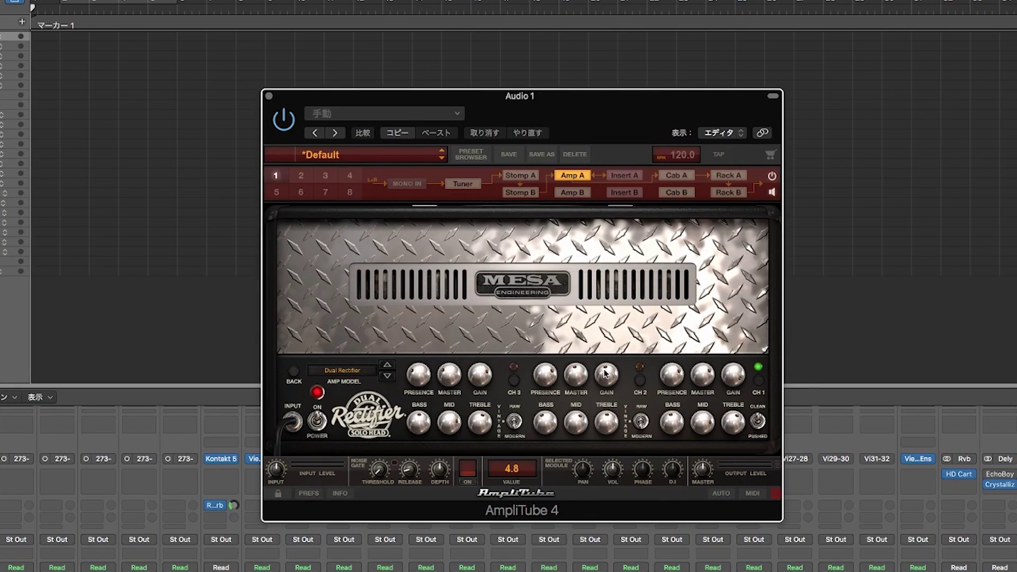
pyautogui.click(640, 380)
pyautogui.click(324, 370)
pyautogui.click(281, 327)
pyautogui.click(290, 373)
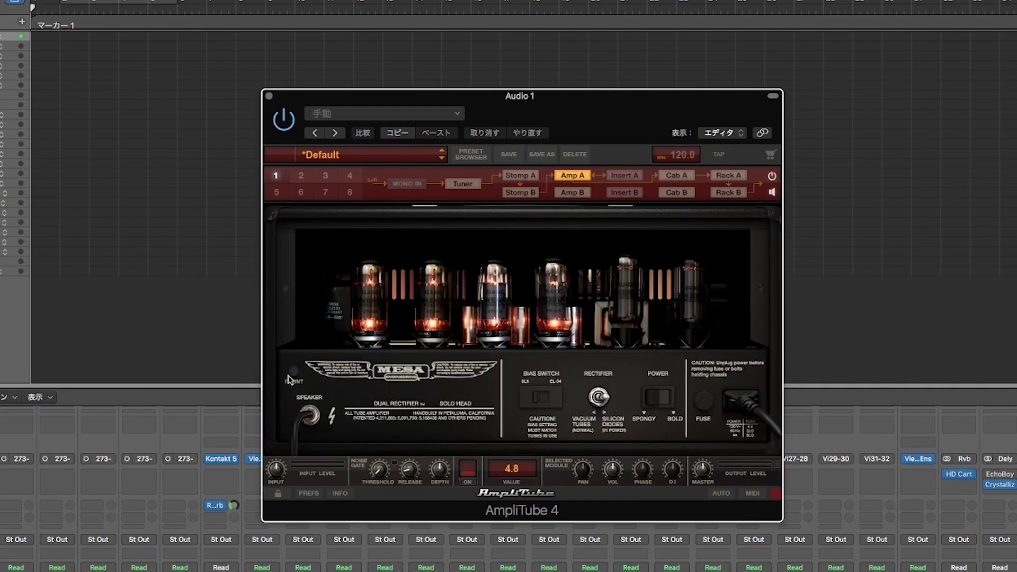
# Step: Toggle the Dual Rectifier's bias, power and rectifier switches on the back panel, and return to the front panel
pyautogui.click(541, 402)
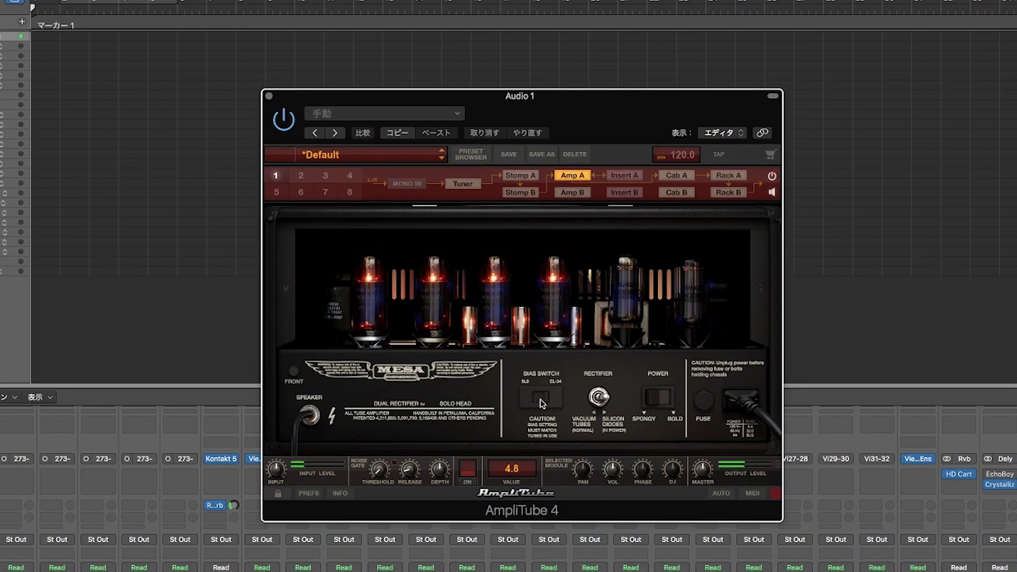
pyautogui.click(541, 402)
pyautogui.click(661, 403)
pyautogui.click(598, 397)
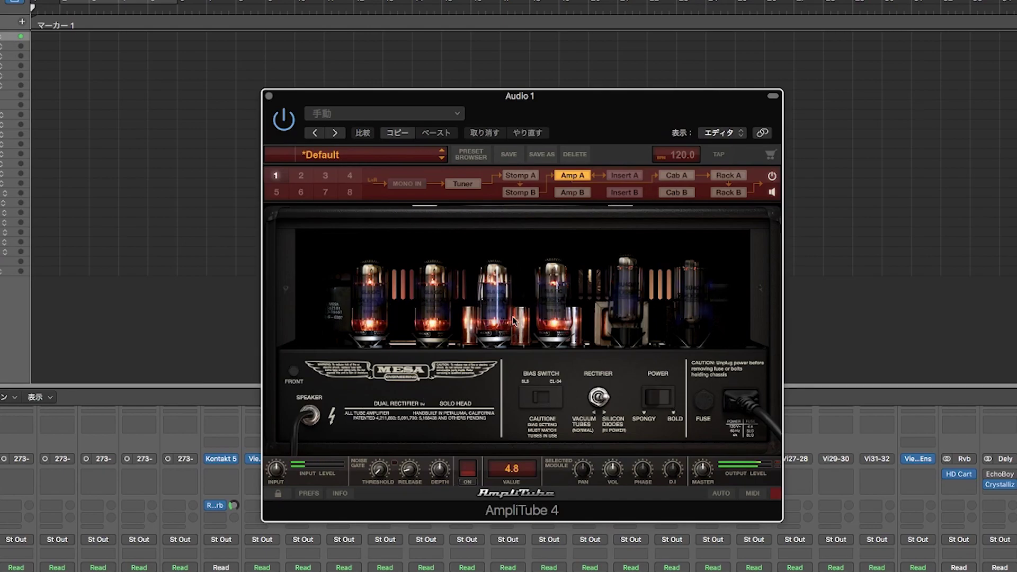
pyautogui.click(294, 372)
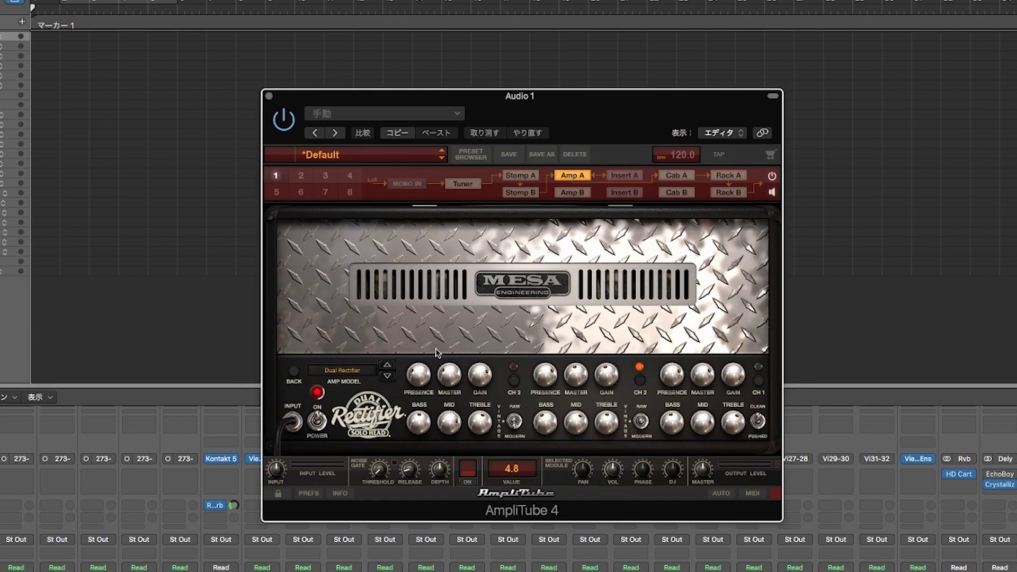
# Step: Change the amp model to the MESA Boogie Triple Rectifier and set channel 3's gain to 7.7
pyautogui.click(343, 377)
pyautogui.moveTo(363, 451)
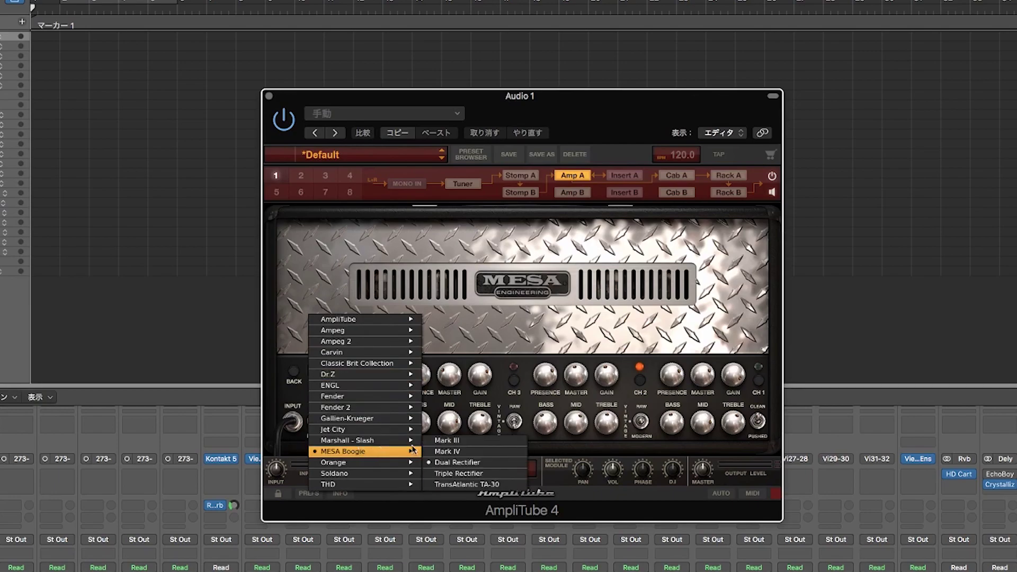
pyautogui.click(469, 474)
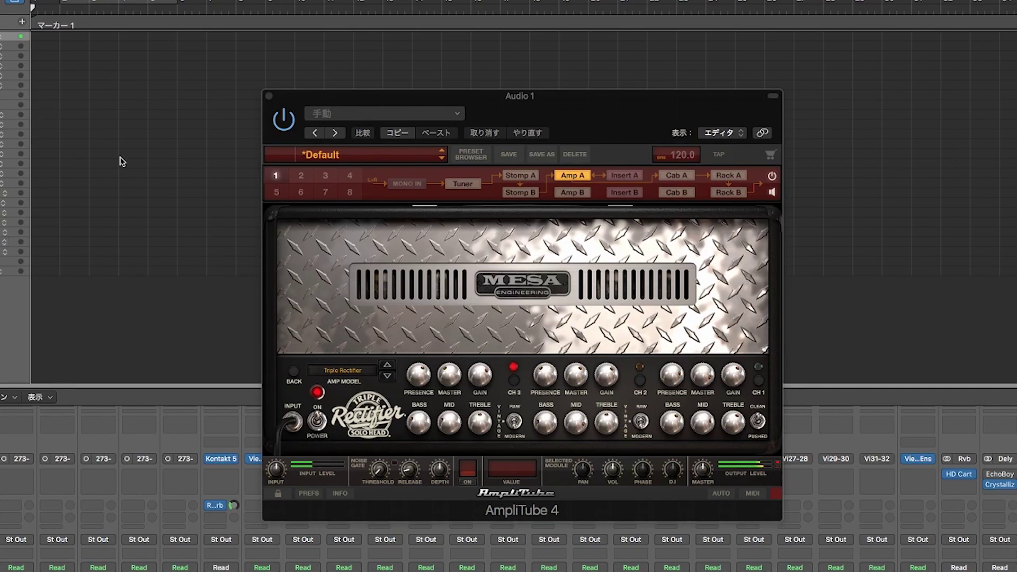
pyautogui.click(472, 377)
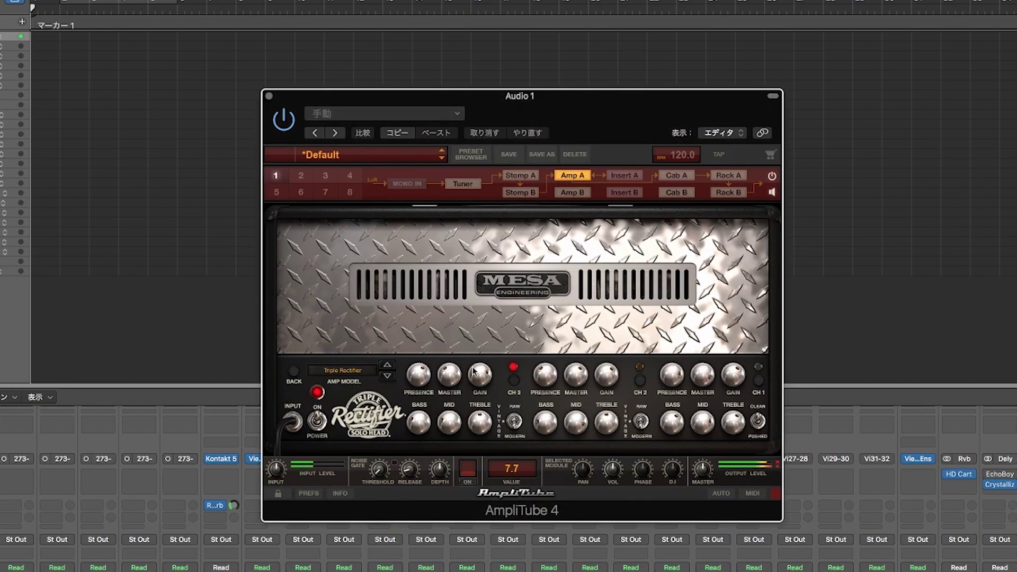
# Step: Add the Diode Overdrive distortion pedal to the second slot of Stomp A and adjust its knobs
pyautogui.click(533, 177)
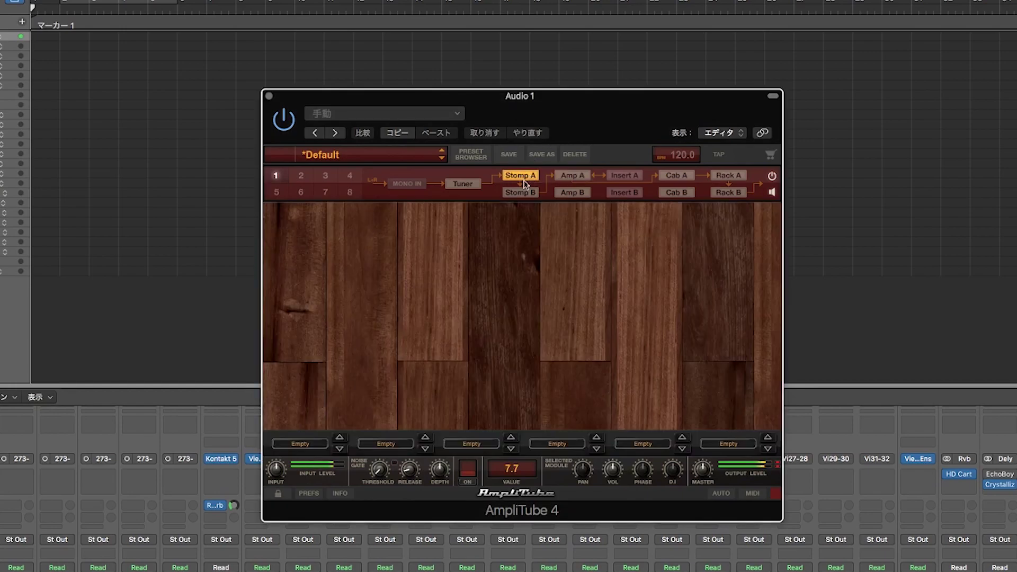
pyautogui.click(386, 445)
pyautogui.moveTo(421, 375)
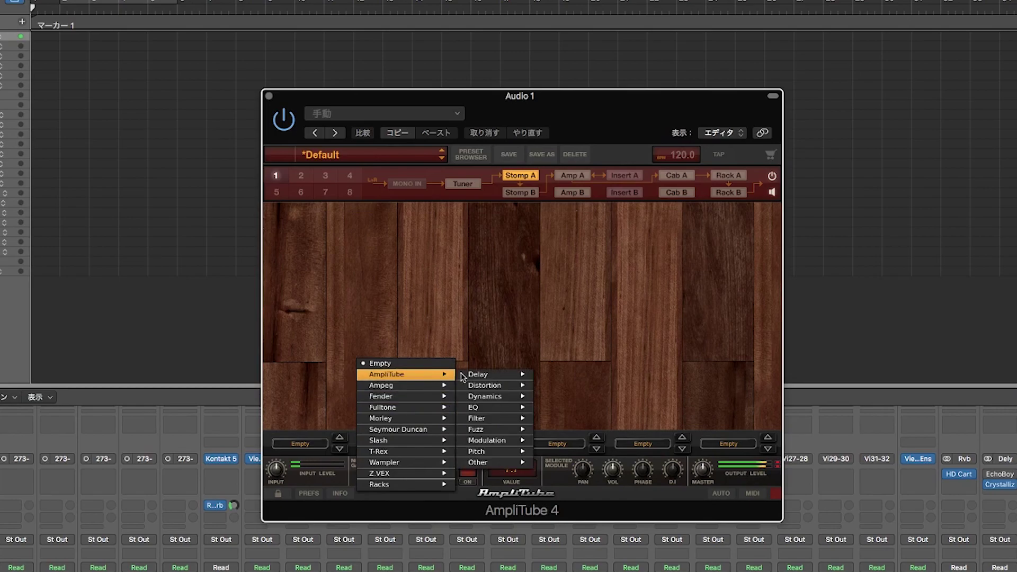
pyautogui.moveTo(488, 387)
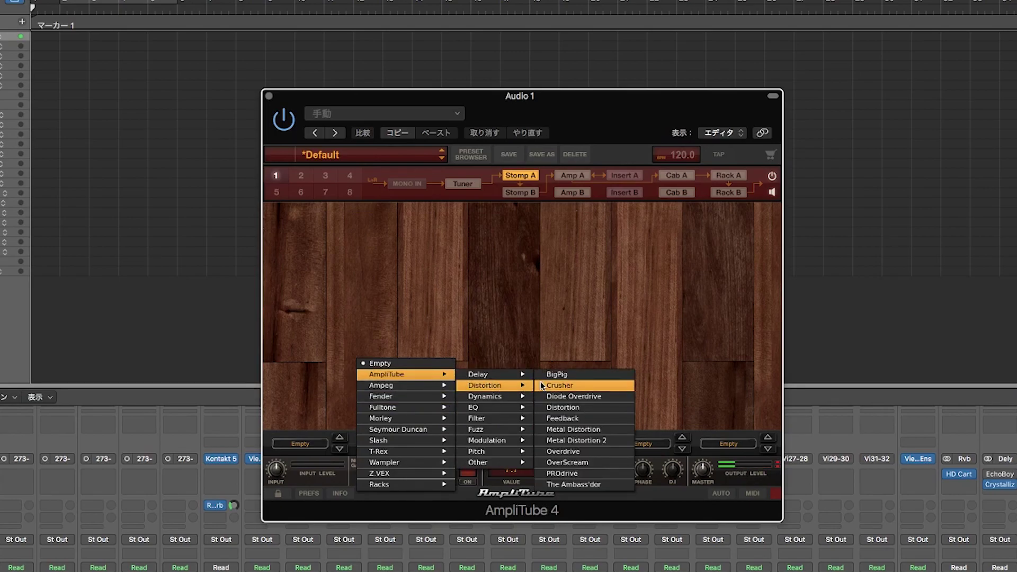
pyautogui.click(579, 396)
pyautogui.moveTo(378, 290); pyautogui.dragTo(390, 341)
pyautogui.moveTo(408, 302); pyautogui.dragTo(406, 323)
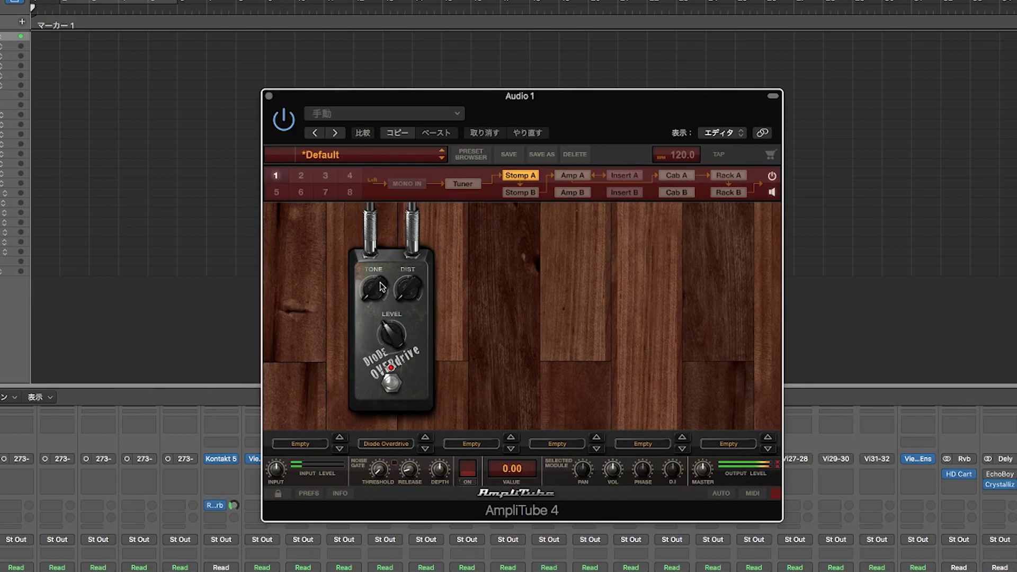
# Step: Return to the Triple Rectifier in Amp A, adjust channel 3's bass and change its voicing mode
pyautogui.click(578, 179)
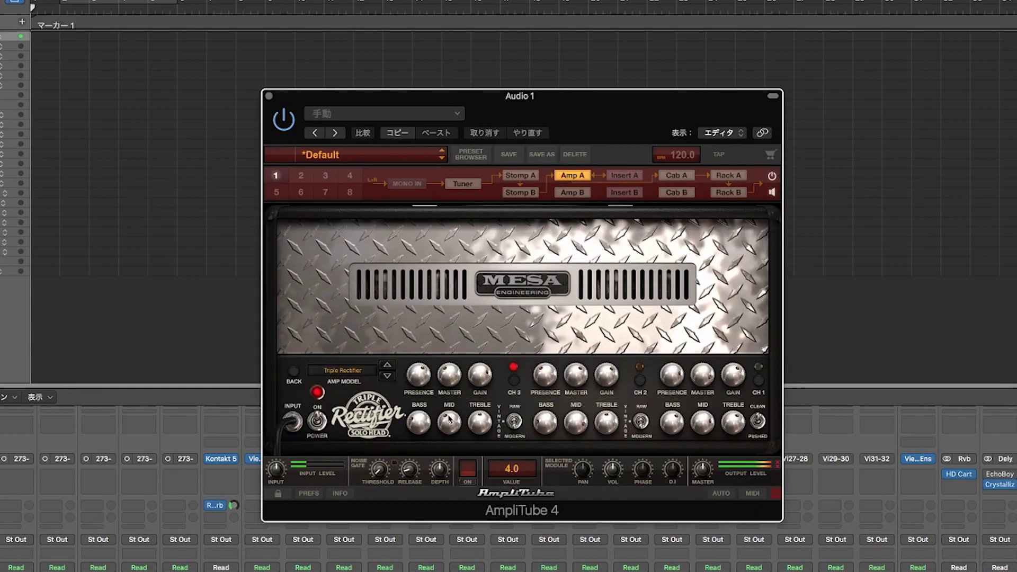
pyautogui.moveTo(414, 430); pyautogui.dragTo(414, 416)
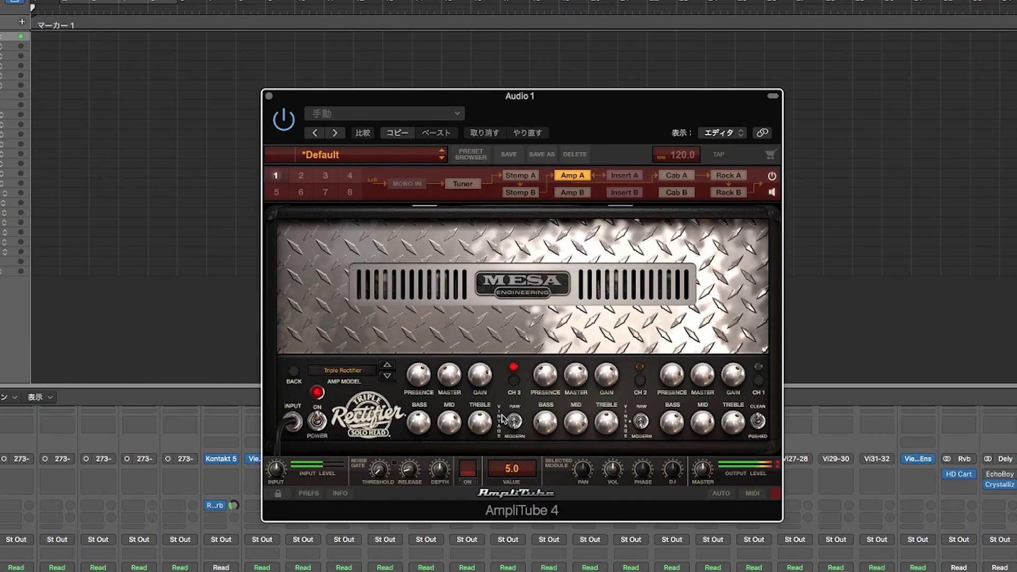
pyautogui.scroll(3, 477, 409)
pyautogui.click(511, 424)
# Step: Activate channel 2 of the Triple Rectifier with its gain at 7.0, and bypass the Diode Overdrive in Stomp A
pyautogui.click(639, 380)
pyautogui.moveTo(607, 388); pyautogui.dragTo(607, 379)
pyautogui.click(518, 176)
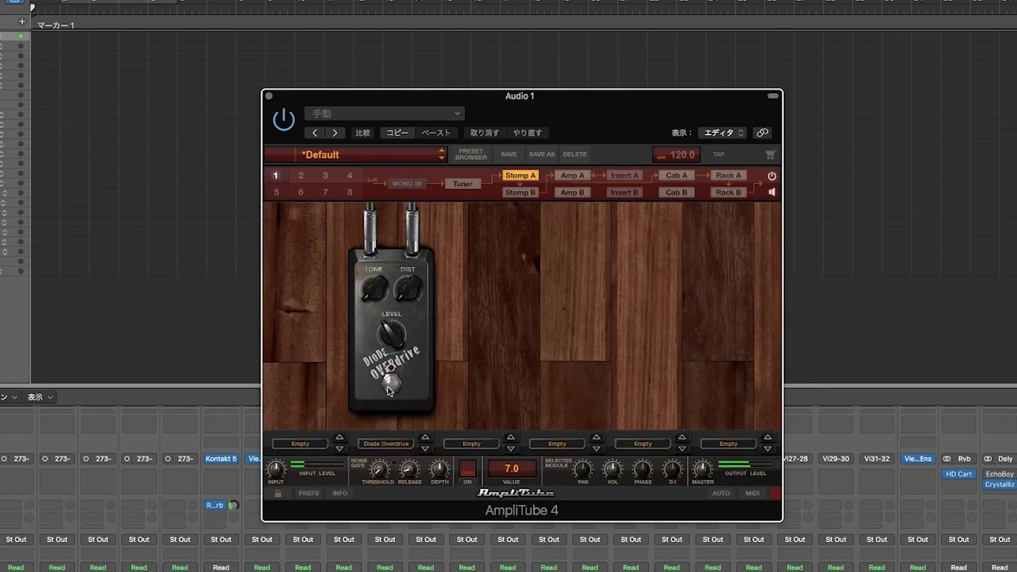
# Step: Activate channel 1 of the Triple Rectifier and toggle it between its Clean and Pushed modes
pyautogui.click(572, 175)
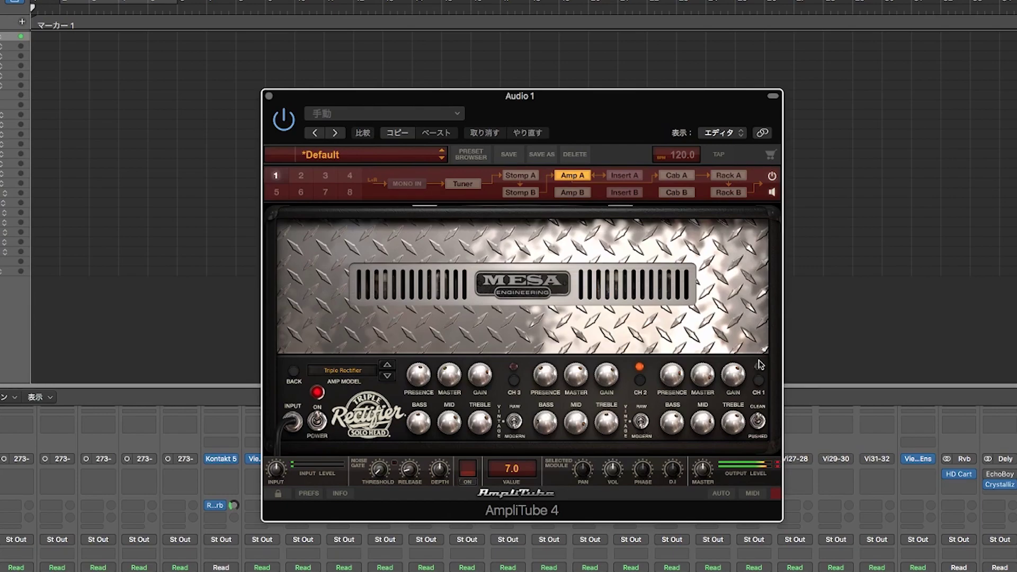
pyautogui.click(759, 379)
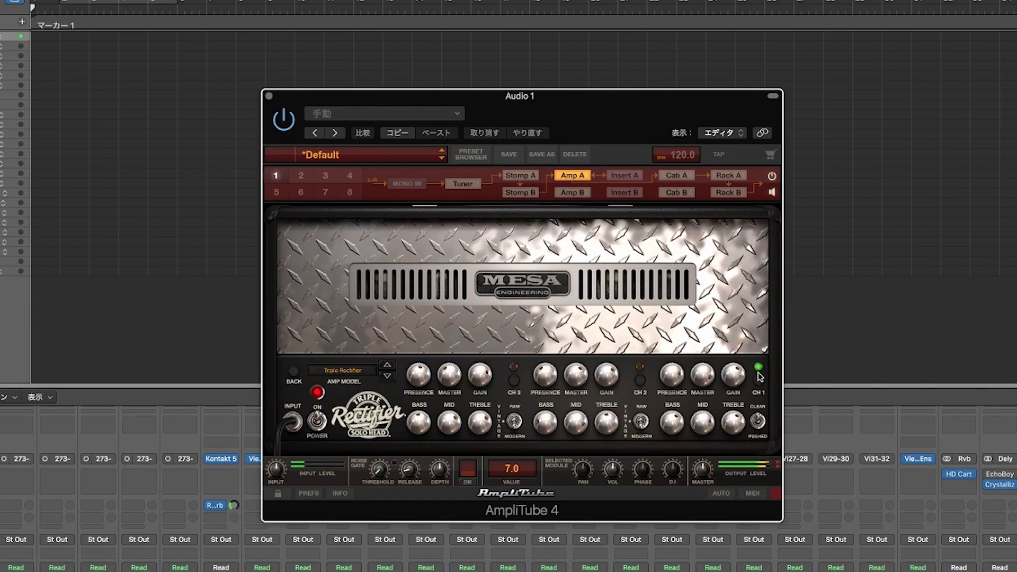
pyautogui.click(758, 421)
pyautogui.click(761, 424)
pyautogui.click(759, 423)
pyautogui.click(759, 423)
pyautogui.click(244, 198)
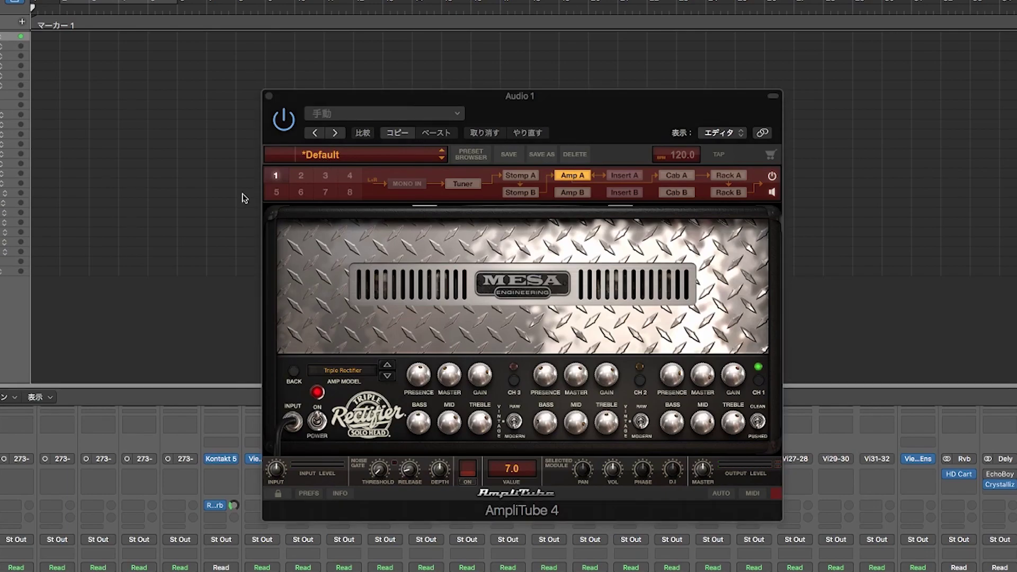
pyautogui.click(492, 252)
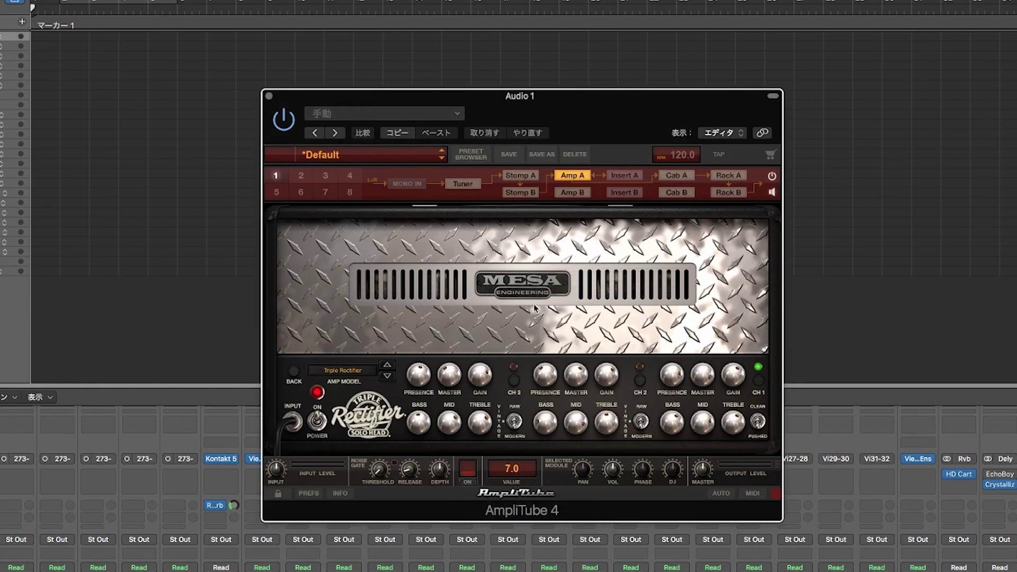
# Step: Change the amp model to the TransAtlantic TA-30, activate its second channel and adjust that channel's gain
pyautogui.click(634, 384)
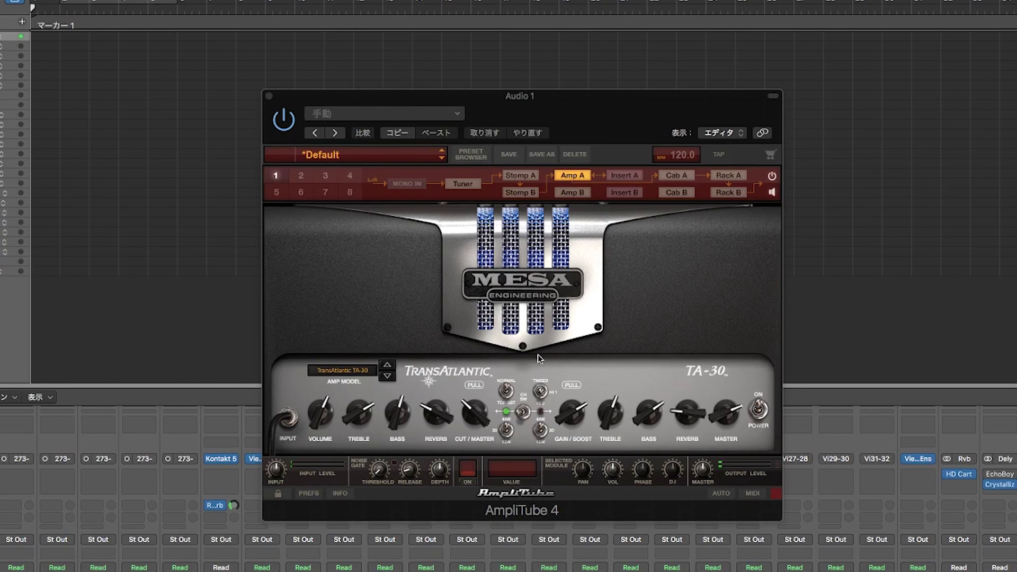
pyautogui.click(689, 315)
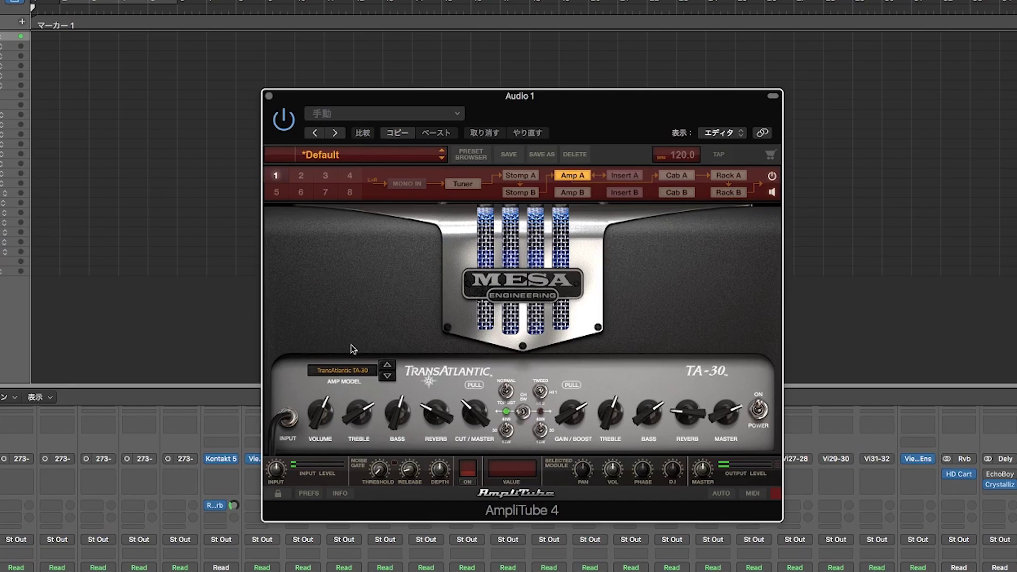
pyautogui.click(521, 417)
pyautogui.moveTo(563, 416); pyautogui.dragTo(565, 441)
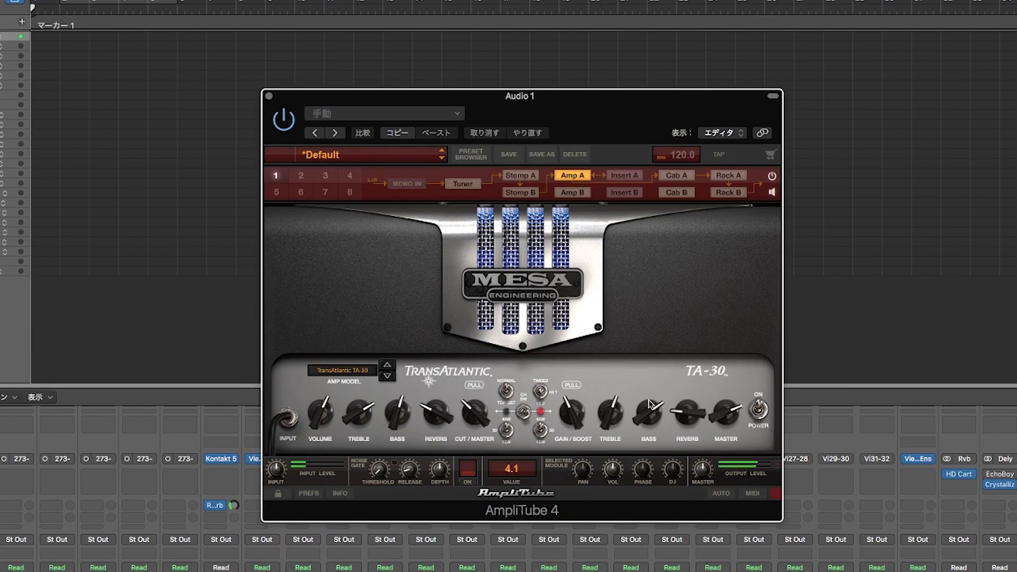
# Step: Adjust the reverb and master of the TA-30's second channel, and set its gain to 6.3
pyautogui.moveTo(686, 421); pyautogui.dragTo(733, 427)
pyautogui.moveTo(566, 420); pyautogui.dragTo(568, 434)
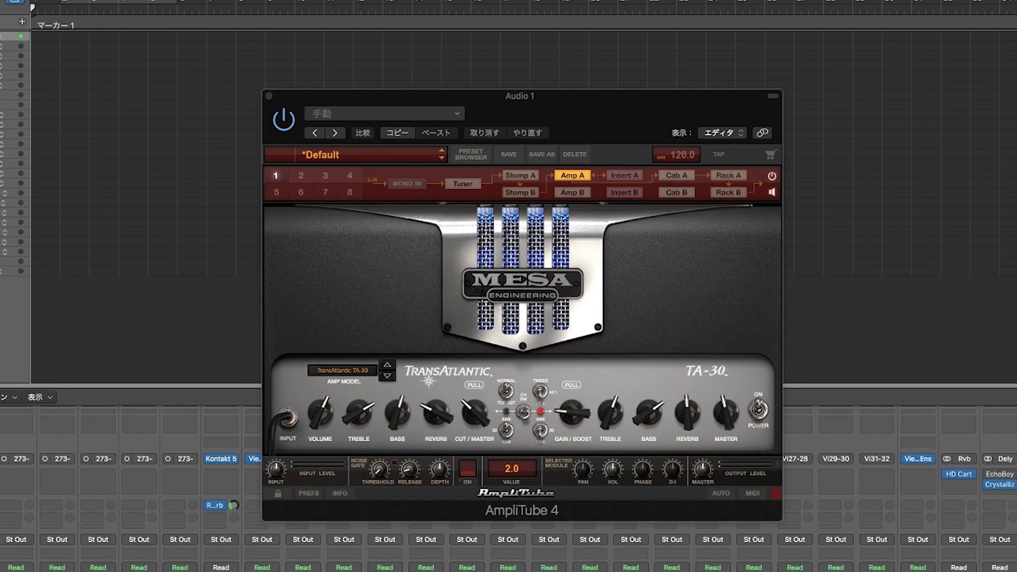
pyautogui.moveTo(577, 413); pyautogui.dragTo(572, 382)
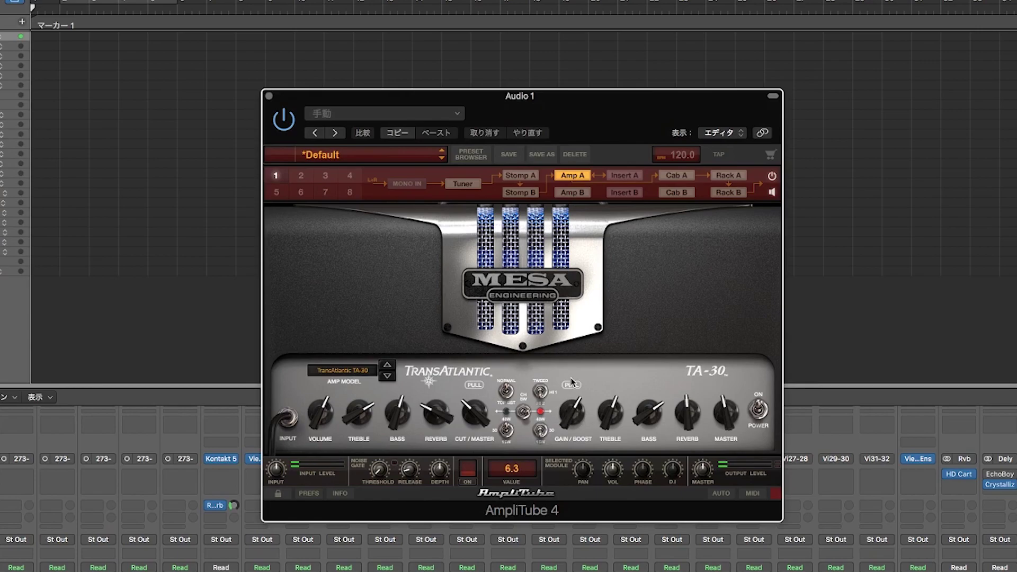
# Step: Switch the TA-30 to its first channel, adjust the reverb, and set the cut/master to 5.5 and the volume to 6.9
pyautogui.click(524, 414)
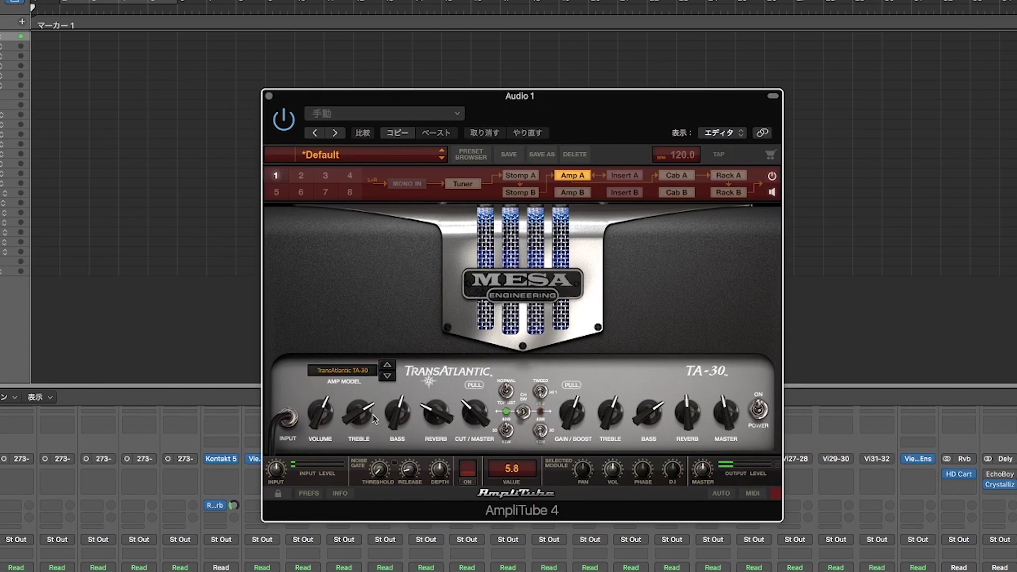
pyautogui.moveTo(433, 417); pyautogui.dragTo(472, 405)
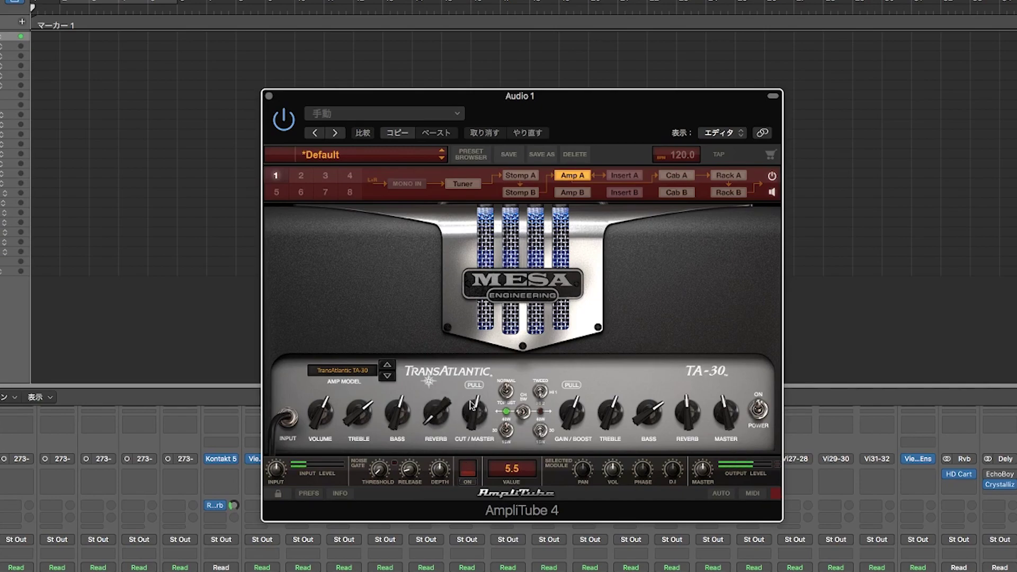
pyautogui.moveTo(324, 421); pyautogui.dragTo(327, 403)
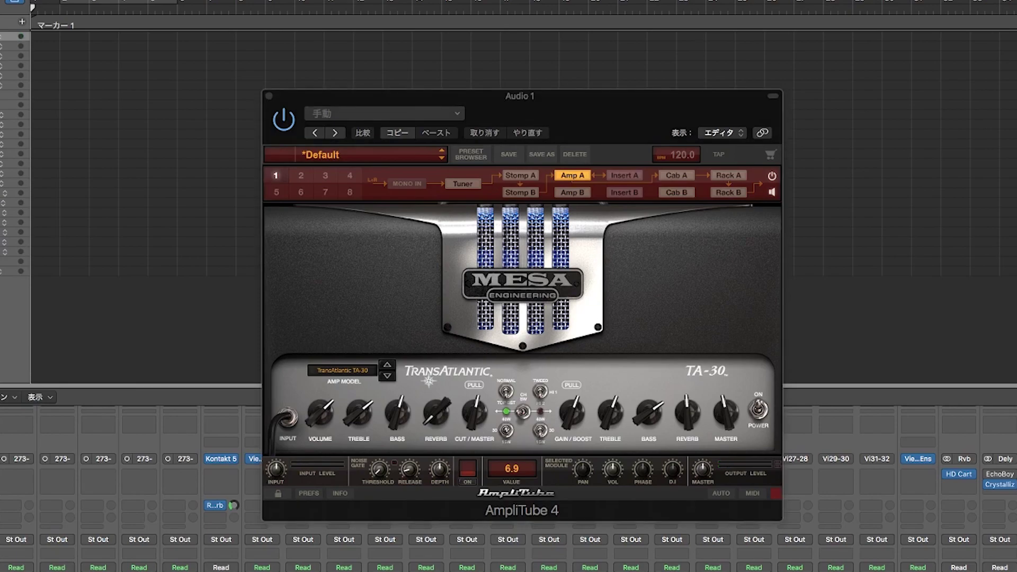
pyautogui.click(599, 361)
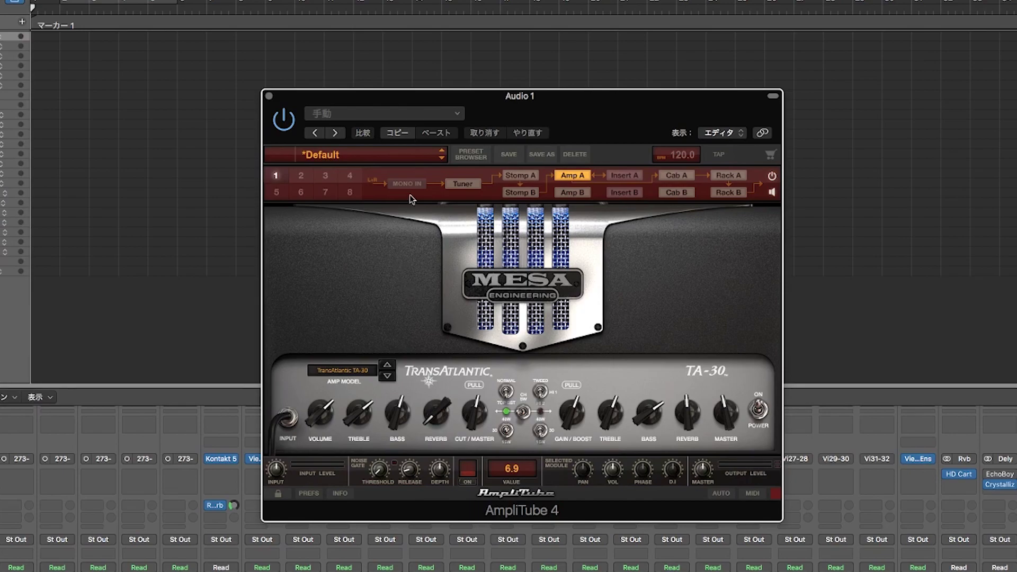
pyautogui.click(353, 373)
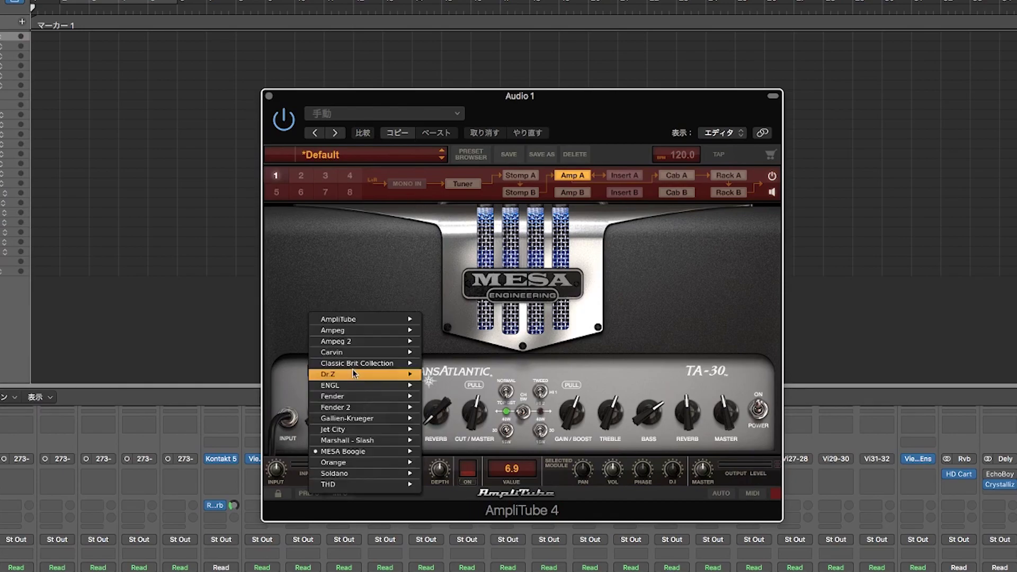
pyautogui.moveTo(370, 458)
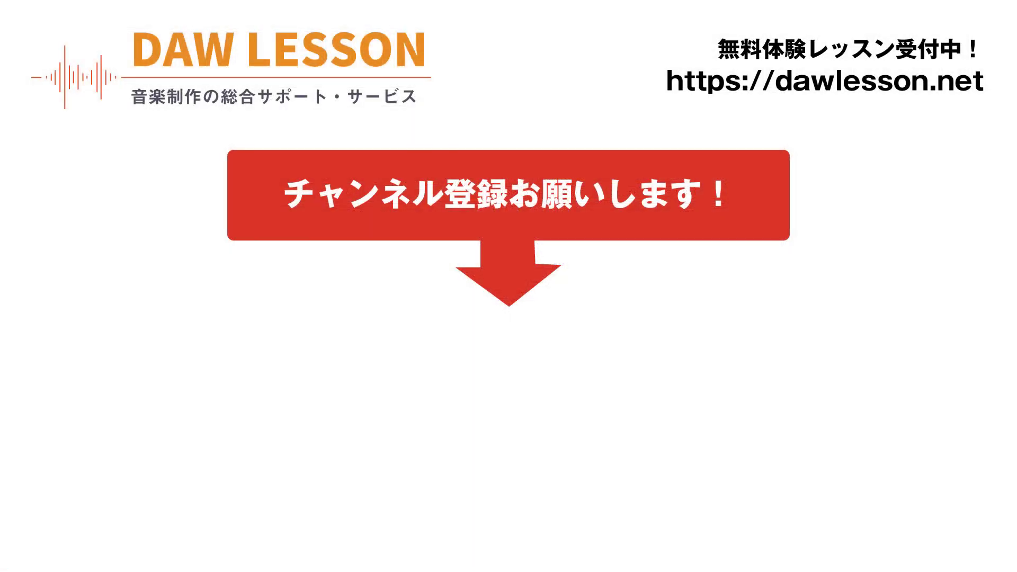